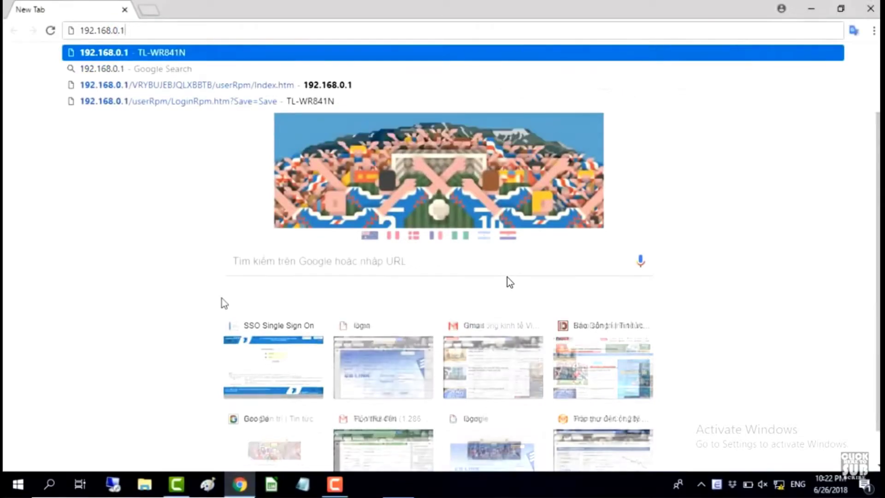
Load the TP-Link router login page at 192.168.0.1 in Chrome
key("Return")
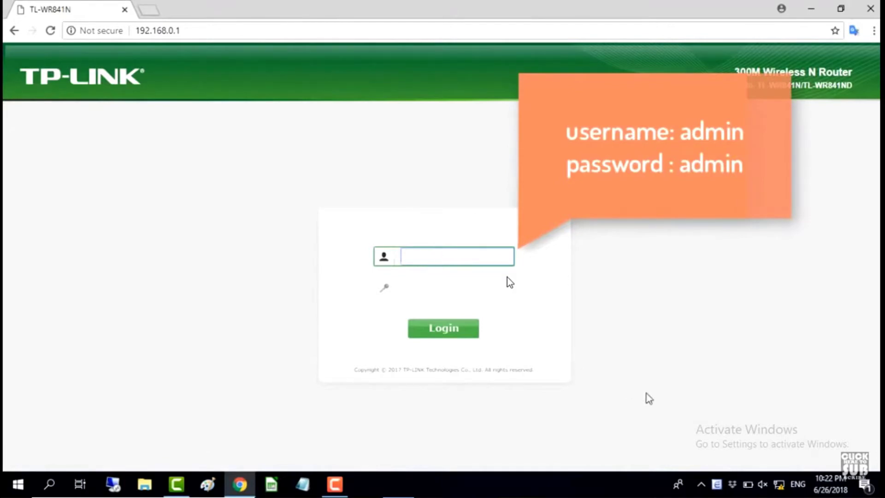
Log in with the admin username and the router password to reach Quick Setup
type("admin")
key("Tab")
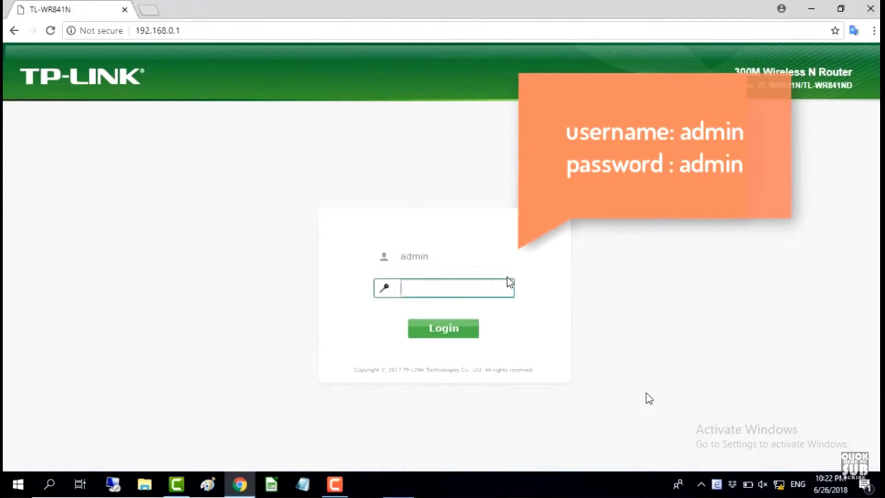
type("admin")
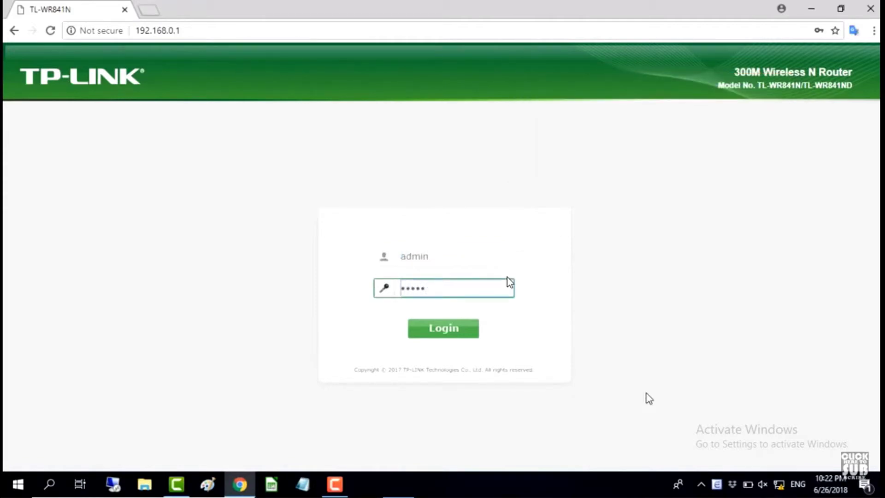
left_click(468, 336)
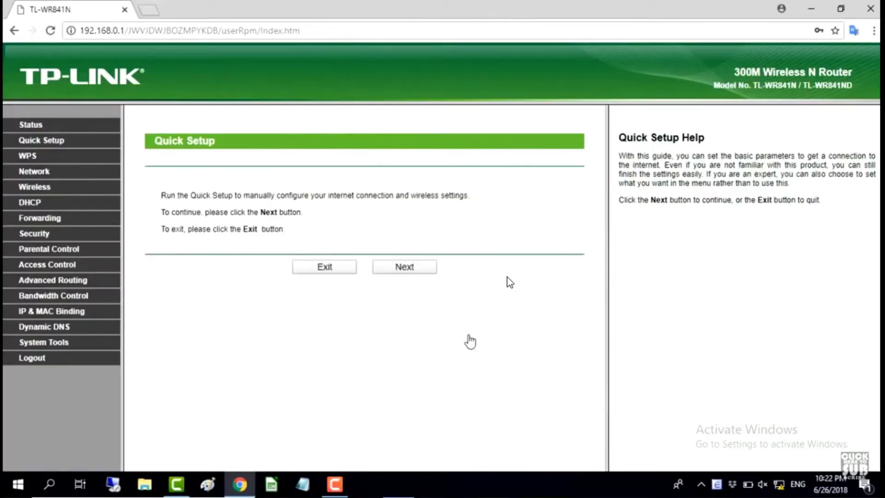
Zoom to 125% and replace the network name's DB04CE suffix with RE, saving TP-LINK_RE
key("ctrl+plus")
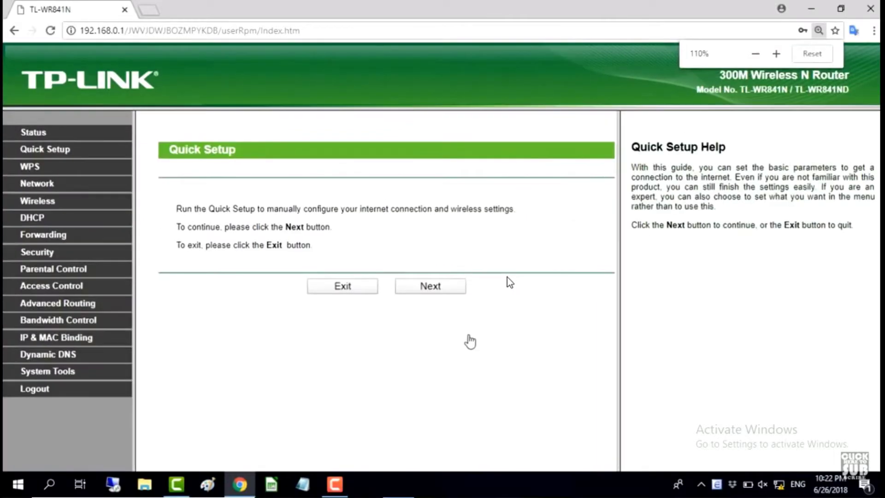
key("ctrl+plus")
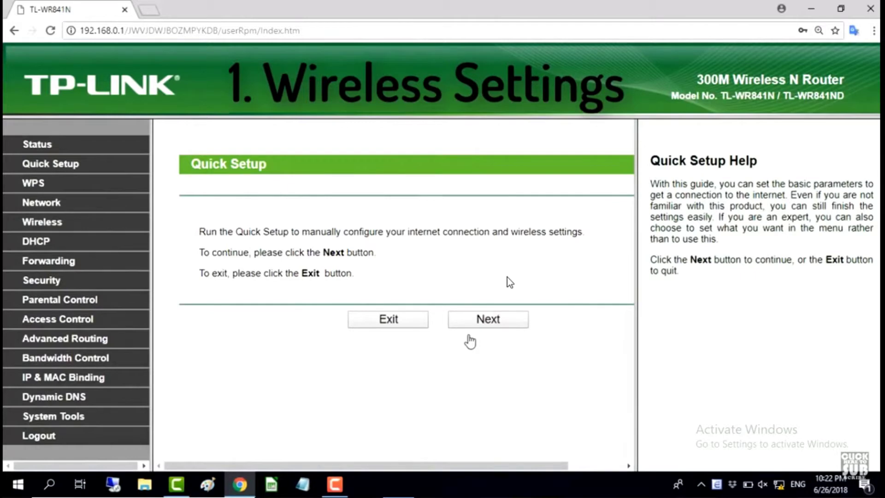
left_click(59, 222)
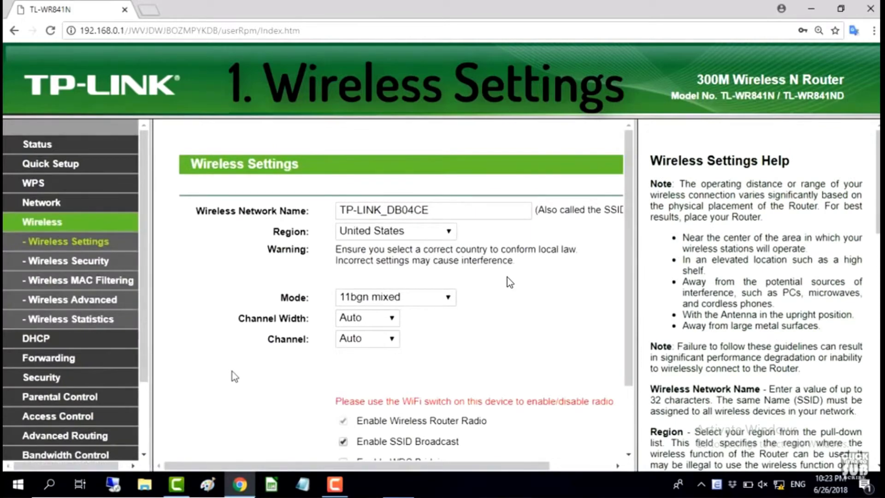
left_click(447, 208)
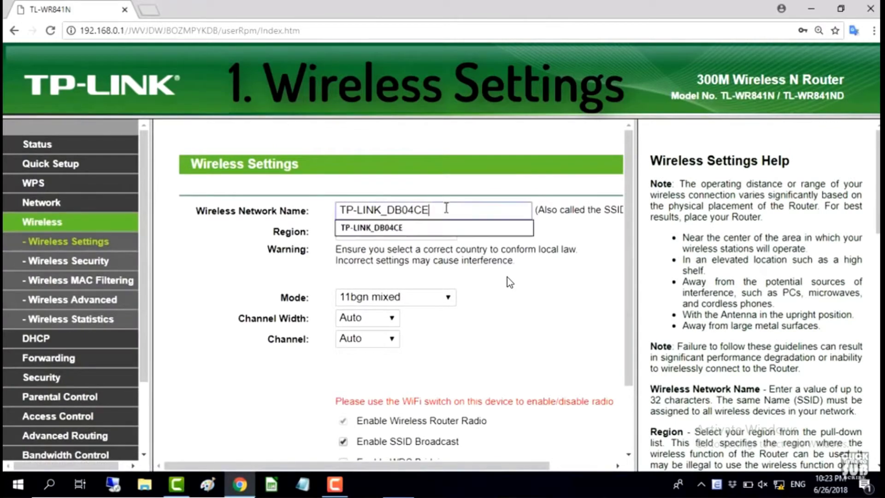
mouse_move(446, 208)
left_mouse_down()
mouse_move(336, 208)
mouse_move(442, 213)
left_mouse_up()
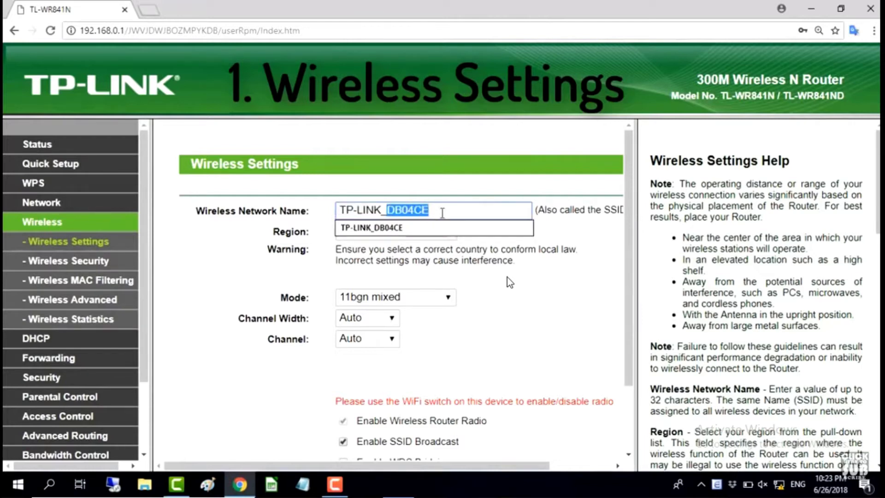
type("RE")
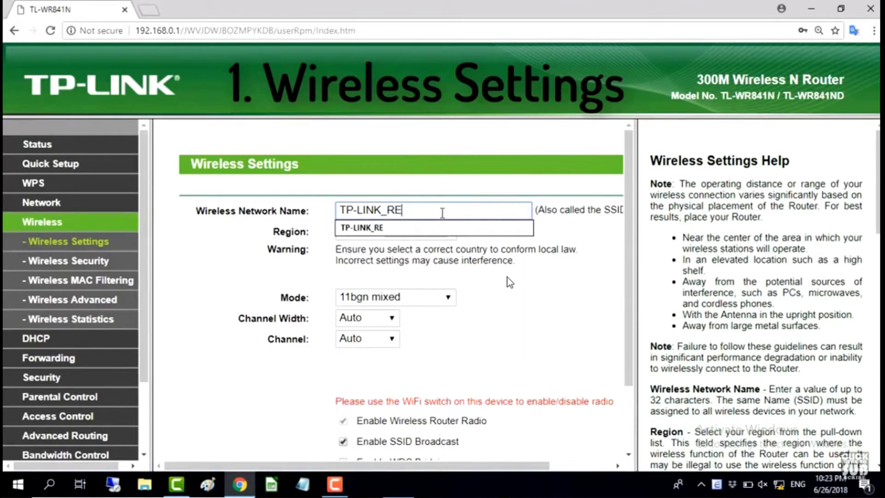
left_click(425, 228)
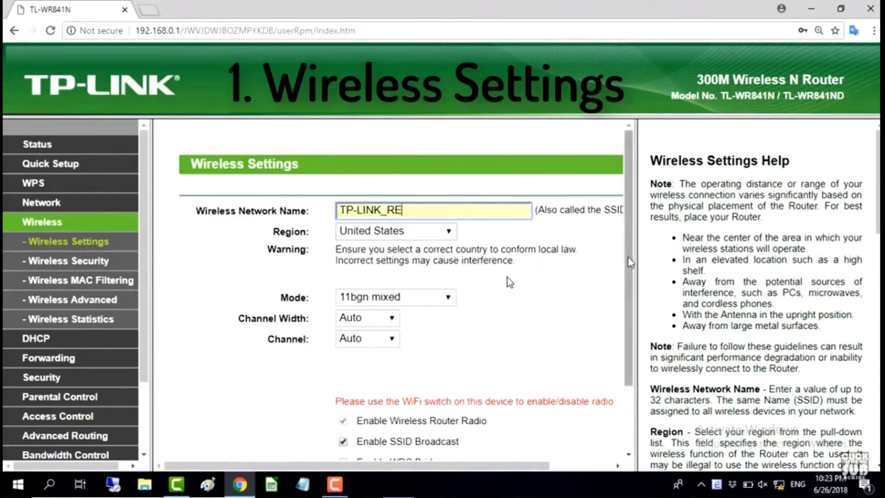
scroll(509, 282, "down", 2)
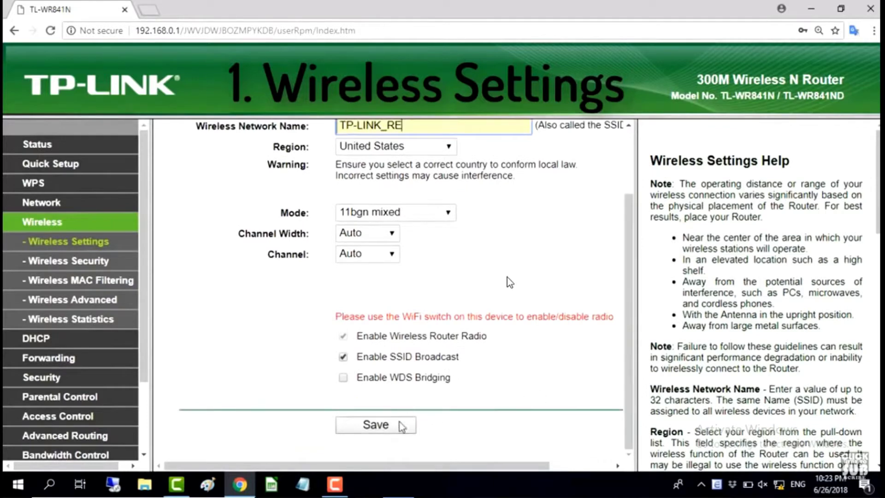
left_click(392, 427)
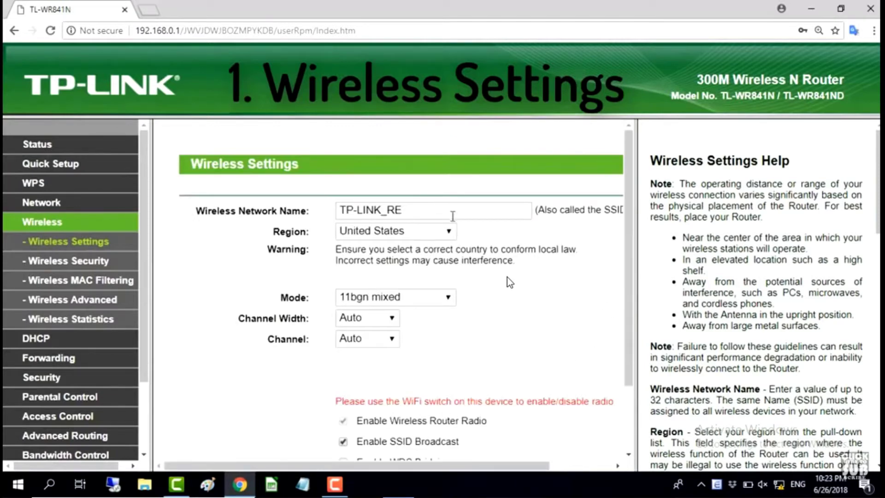
left_click(428, 210)
left_click_drag(429, 210, 341, 210)
left_click(285, 249)
Replace the WPA/WPA2-Personal wireless password with a new one and save Wireless Security
left_click(98, 266)
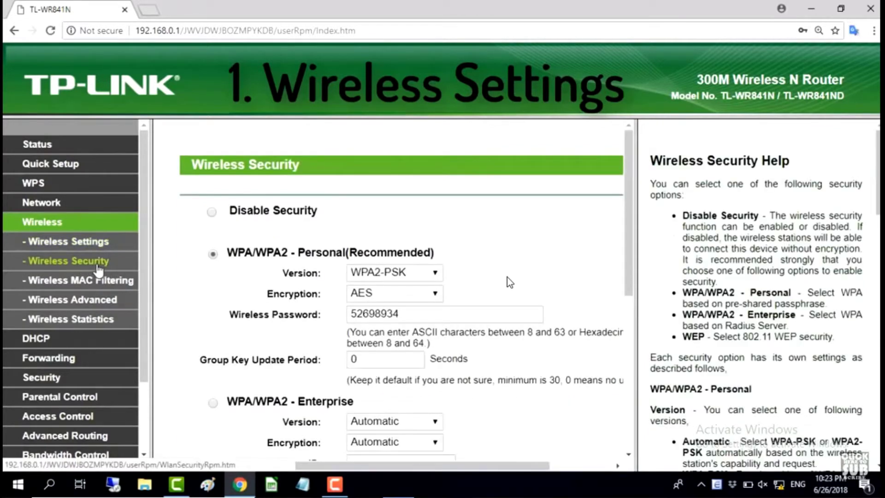
left_click(402, 315)
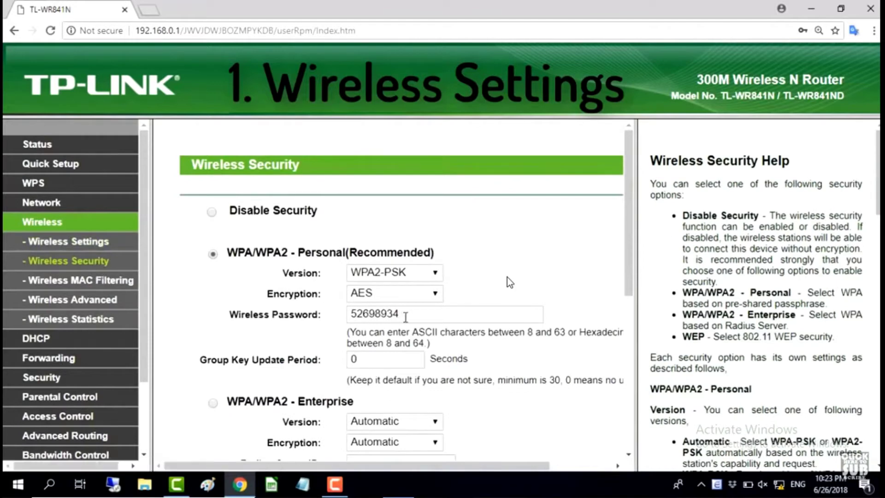
left_click_drag(226, 252, 440, 259)
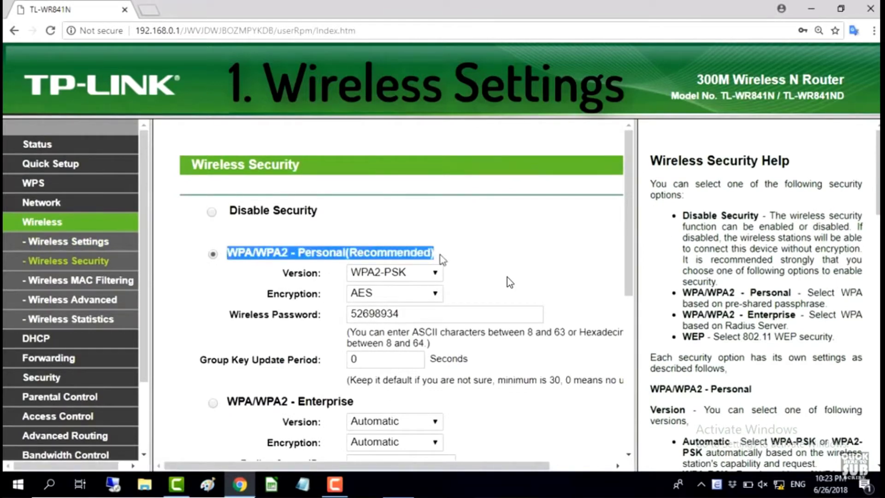
left_click(484, 279)
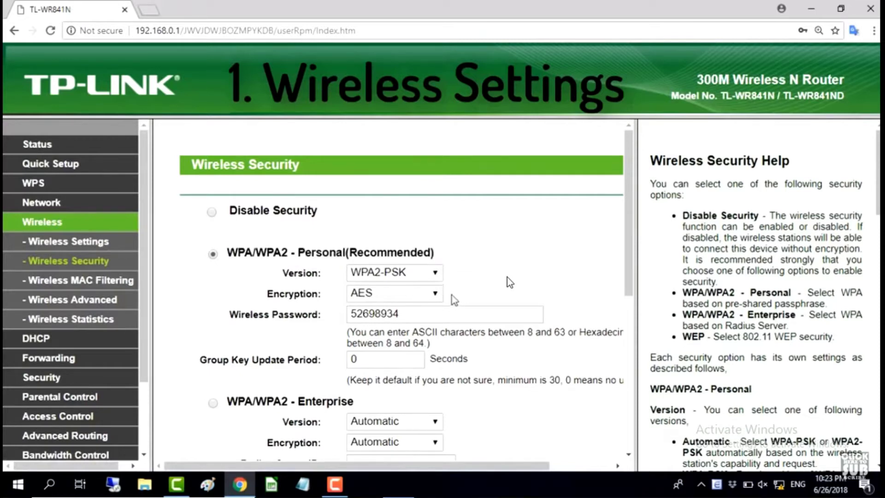
left_click_drag(425, 314, 349, 315)
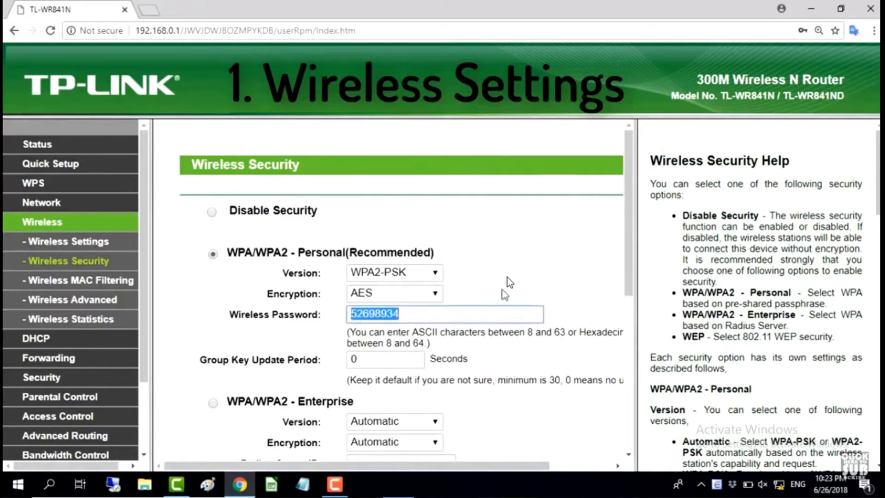
type("1234")
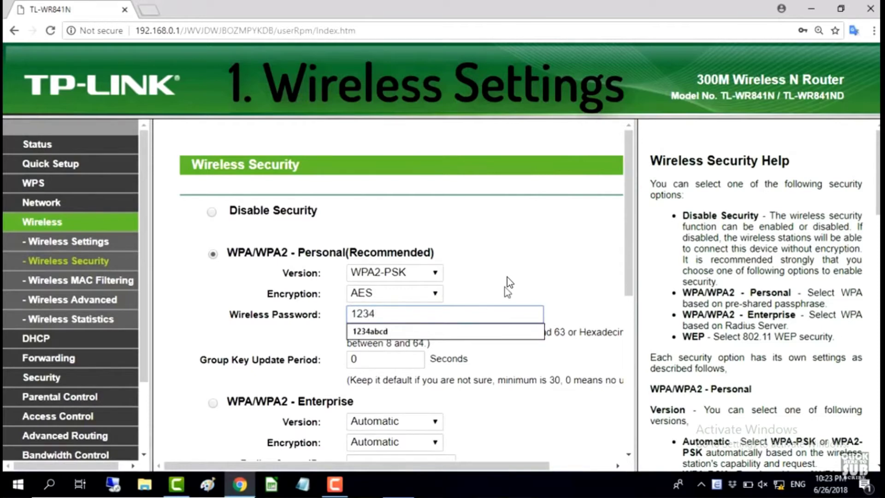
type("abcd")
left_click(504, 294)
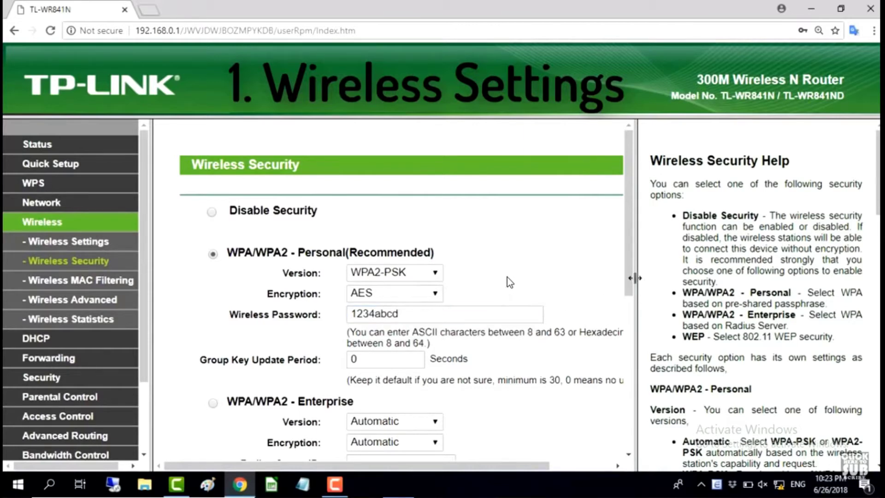
left_click_drag(451, 314, 340, 315)
left_click_drag(229, 314, 326, 314)
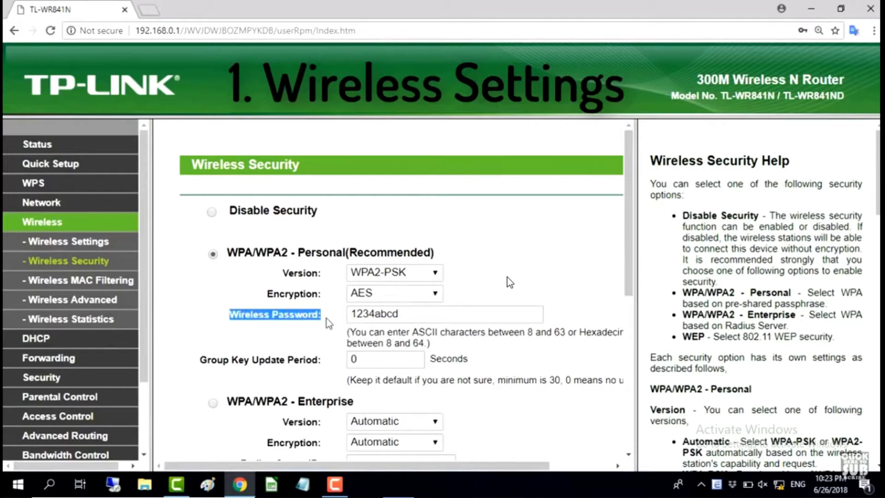
left_click(327, 318)
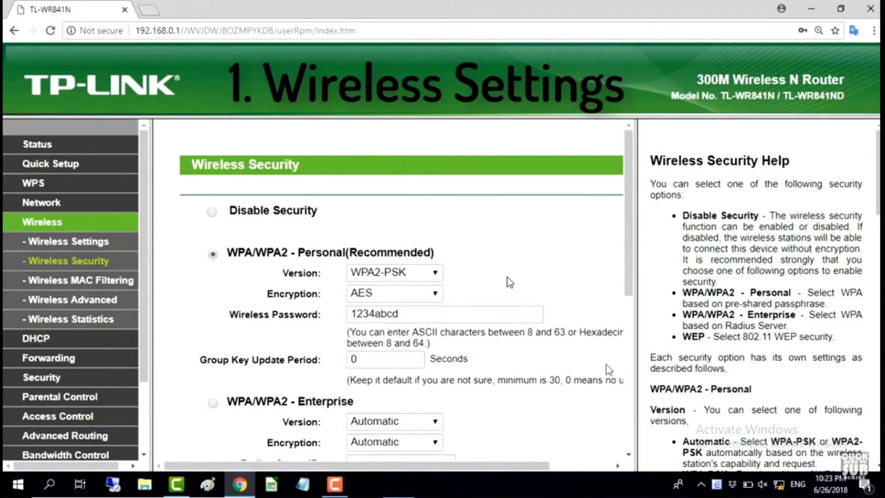
left_click_drag(629, 302, 630, 454)
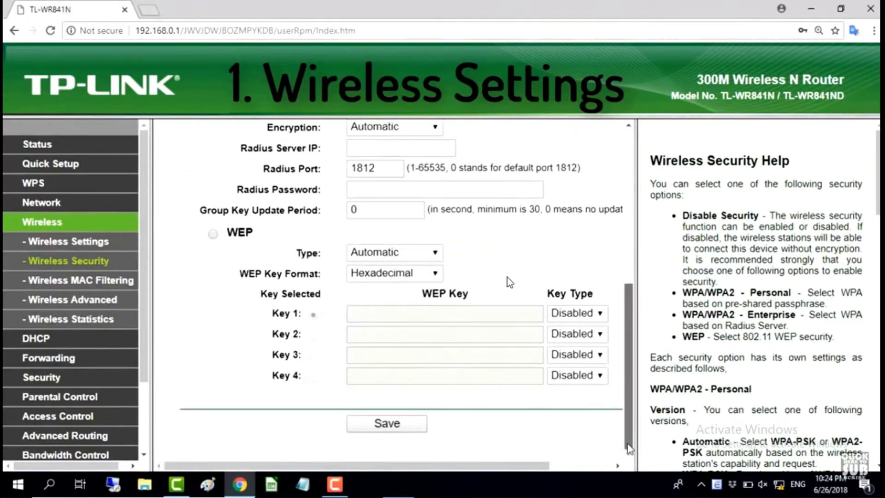
left_click(410, 427)
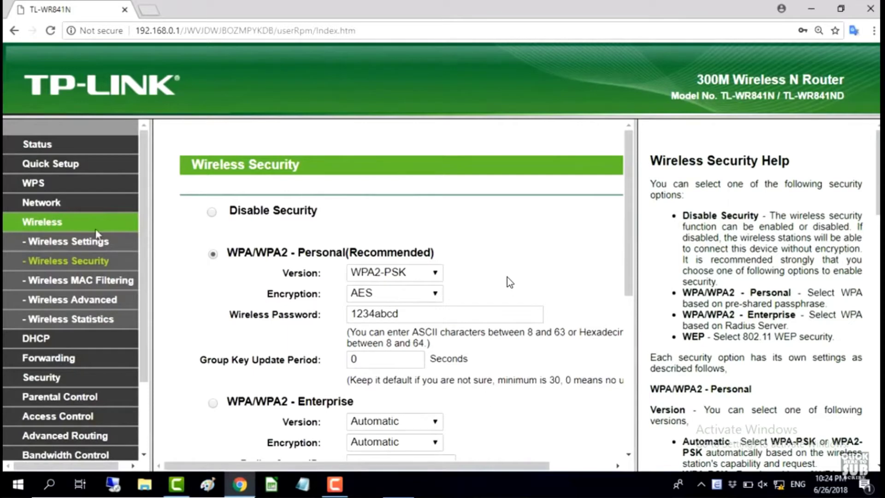
Tick Enable WDS Bridging on Wireless Settings to reveal the SSID and BSSID fields
left_click(54, 229)
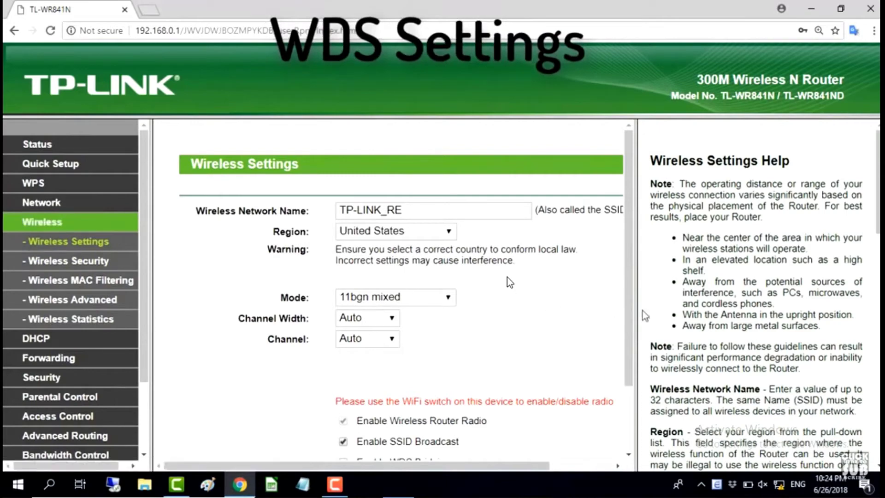
left_click_drag(637, 308, 797, 308)
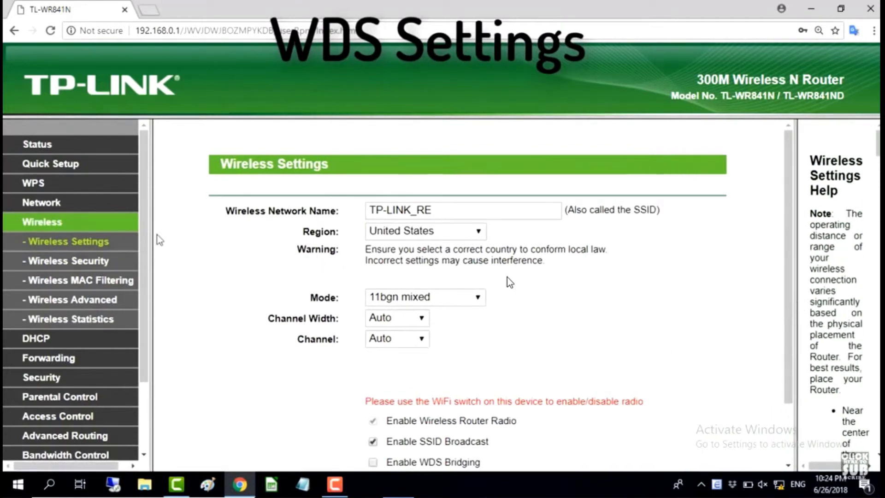
left_click(103, 249)
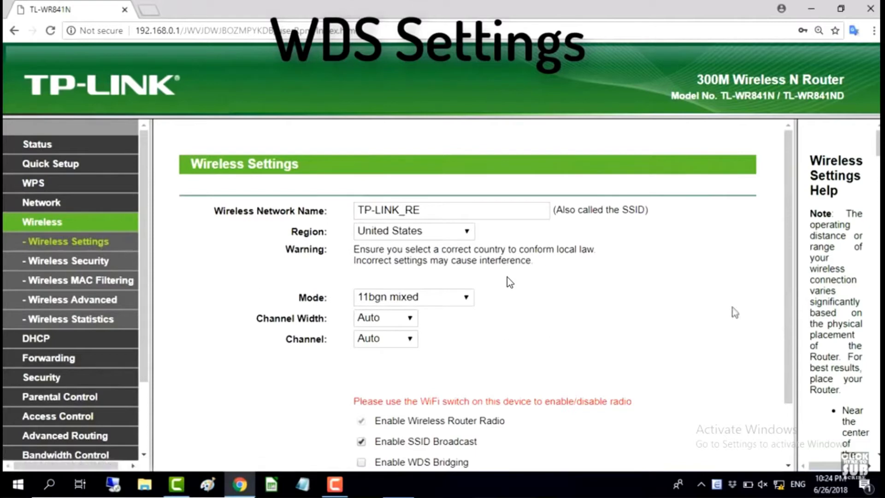
left_click_drag(792, 291, 783, 355)
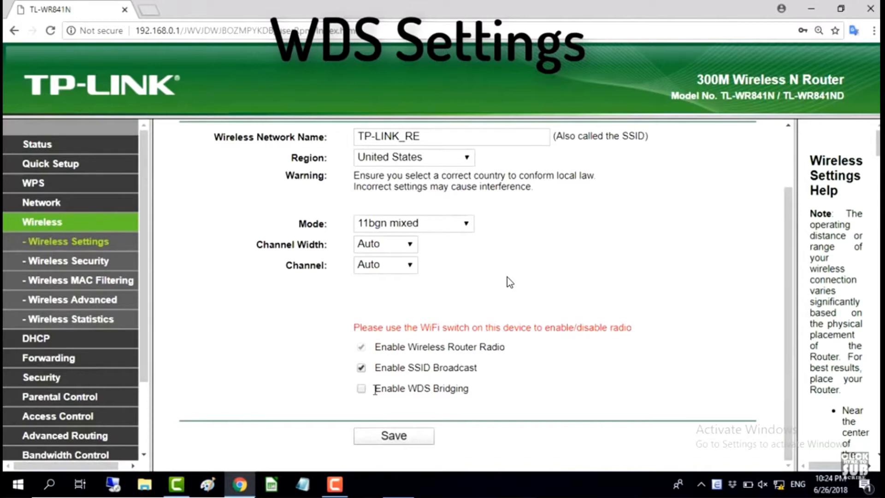
left_click_drag(375, 390, 474, 390)
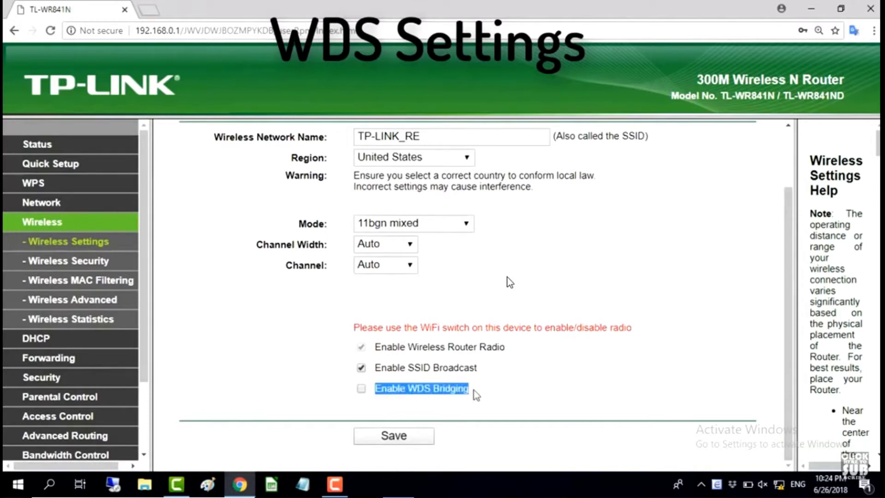
left_click(426, 405)
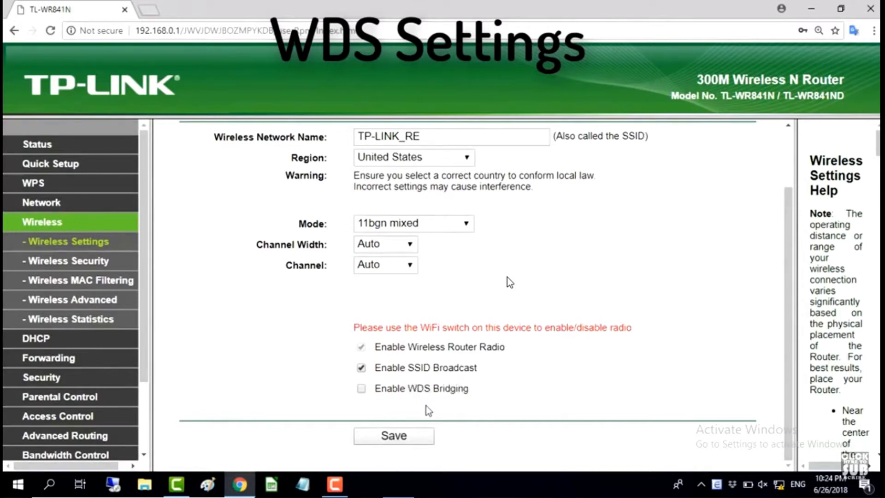
left_click(363, 390)
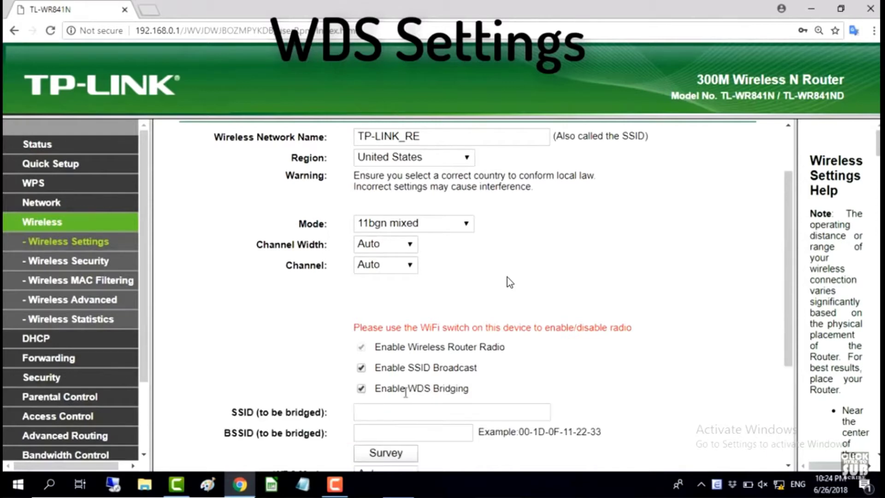
Survey nearby access points, listing 9 networks including NETVN
left_click_drag(790, 300, 785, 383)
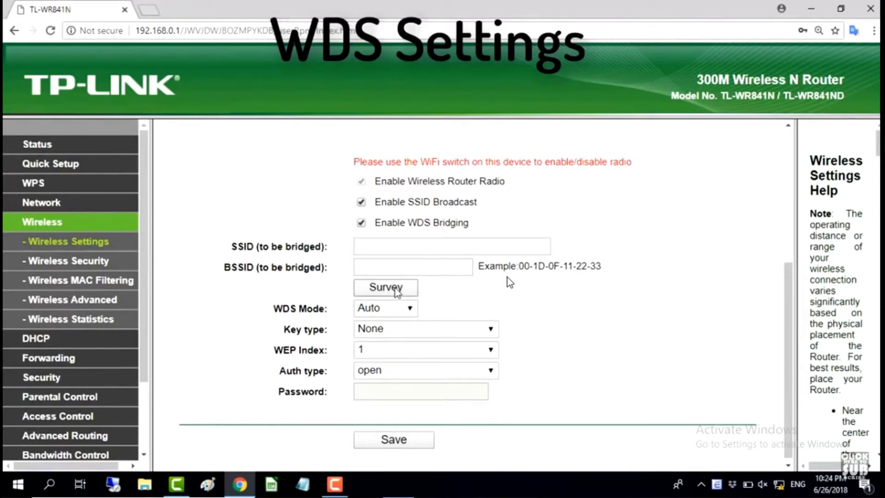
left_click(396, 290)
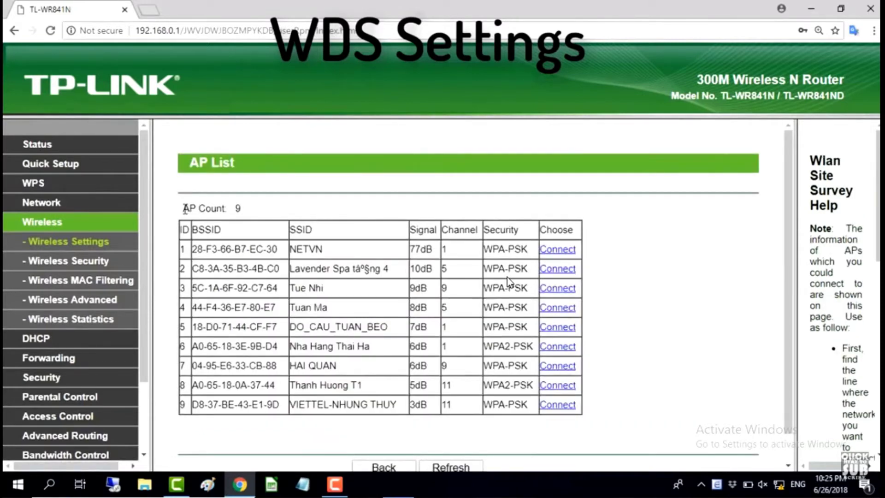
left_click_drag(185, 208, 241, 210)
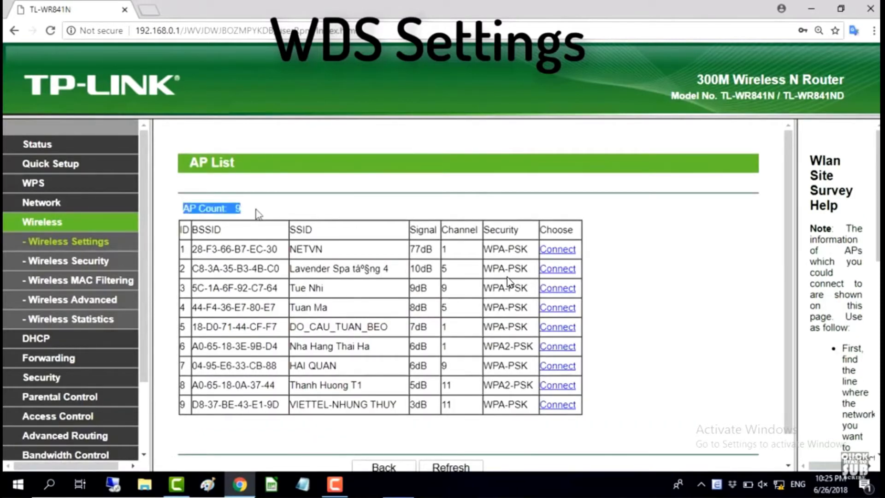
left_click(186, 246)
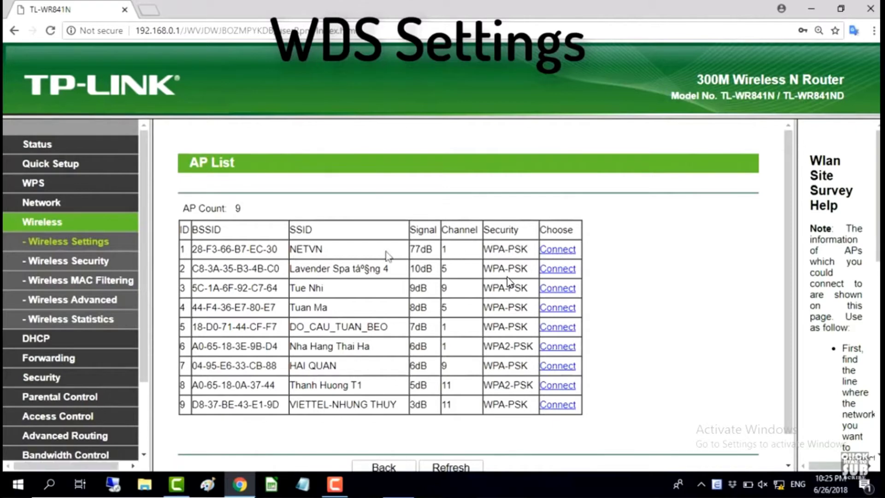
left_click_drag(306, 251, 532, 254)
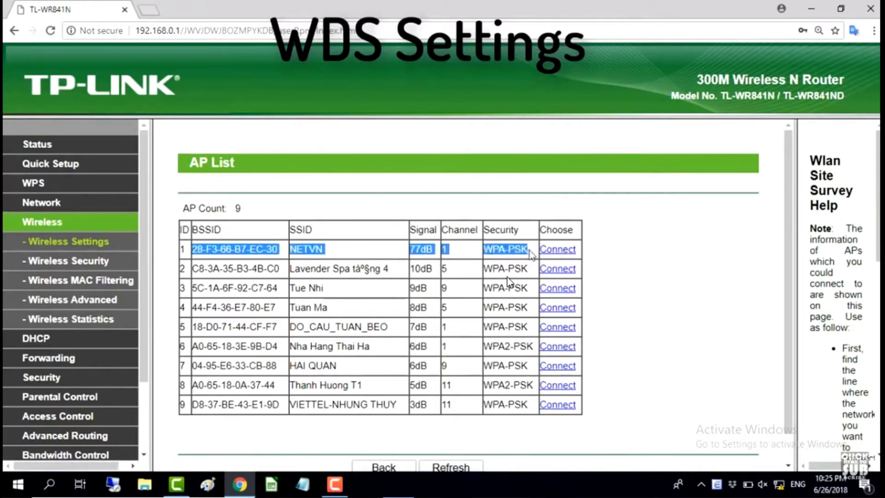
left_click(631, 250)
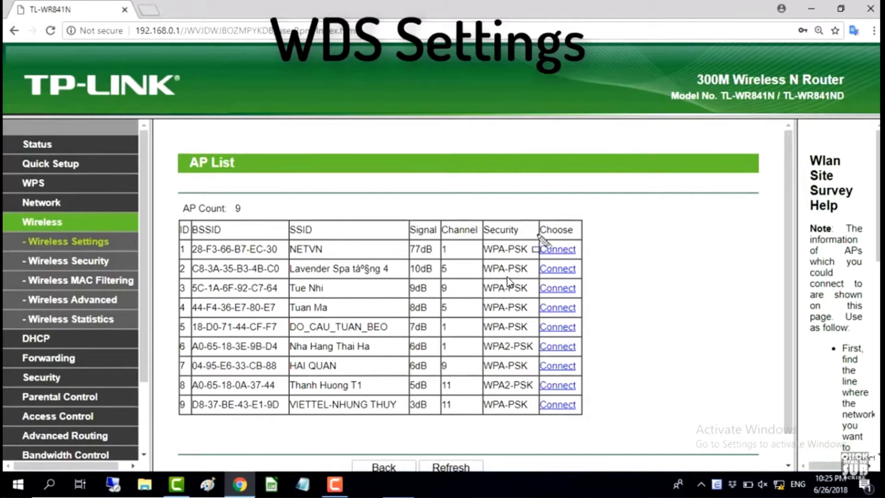
left_click_drag(532, 231, 598, 261)
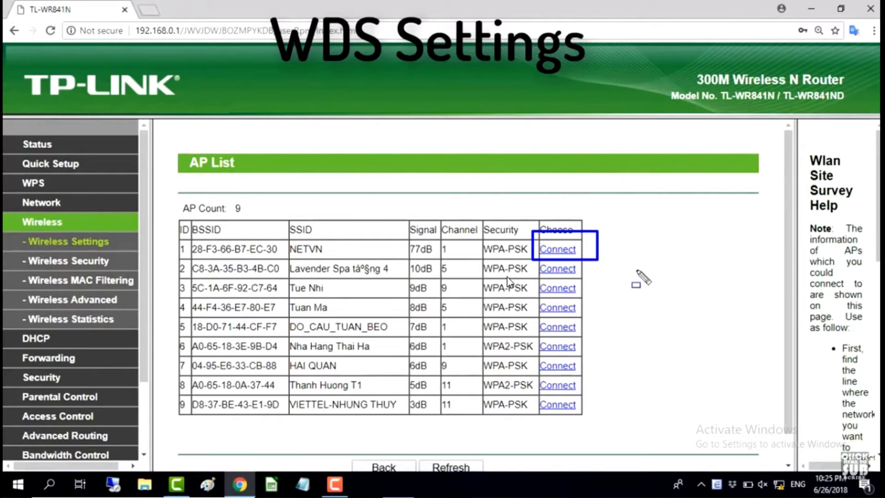
key("ctrl+z")
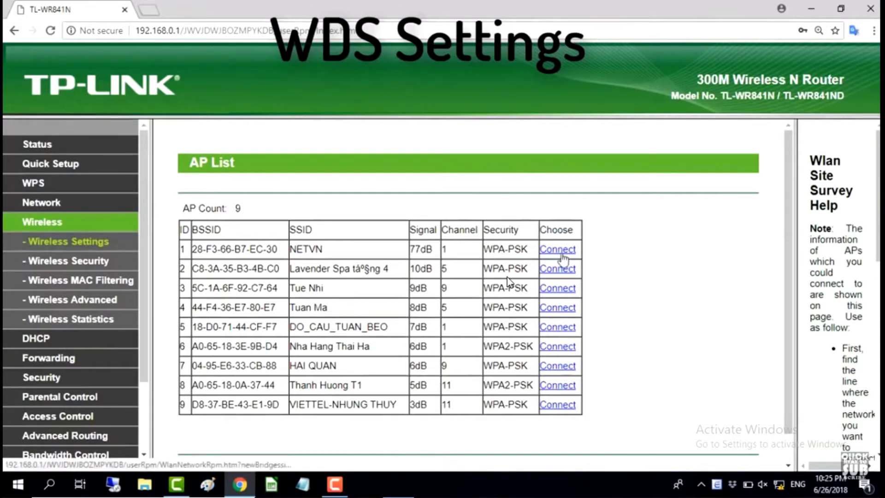
left_click(561, 255)
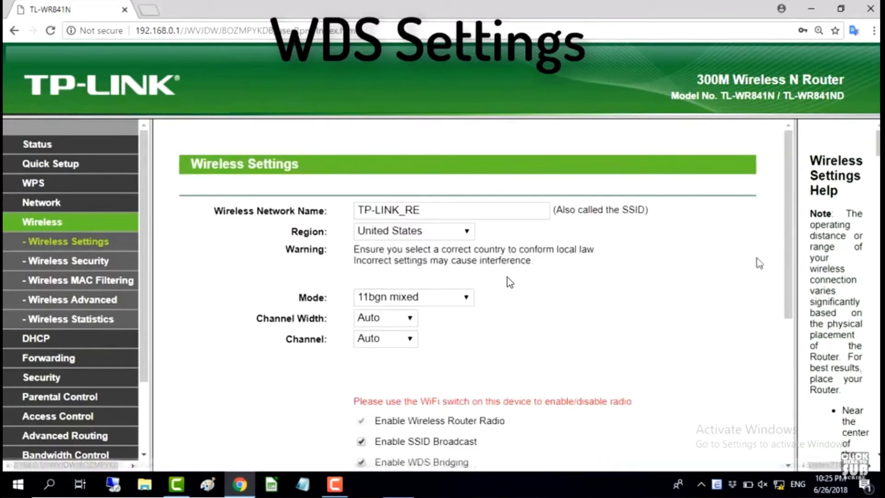
left_click_drag(791, 243, 792, 357)
double_click(407, 268)
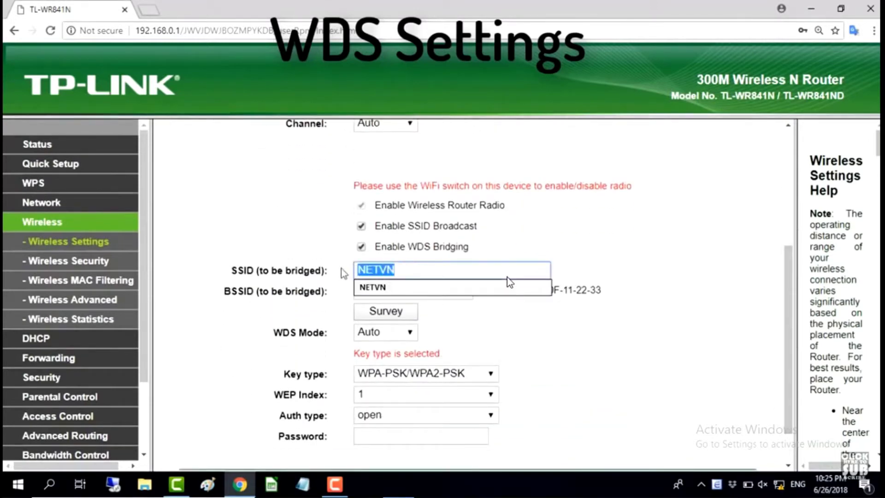
double_click(446, 290)
left_click_drag(414, 291, 317, 296)
left_click(316, 297)
Enter the main router's Wi-Fi password in the WDS Password field
left_click_drag(786, 352, 796, 388)
left_click(433, 390)
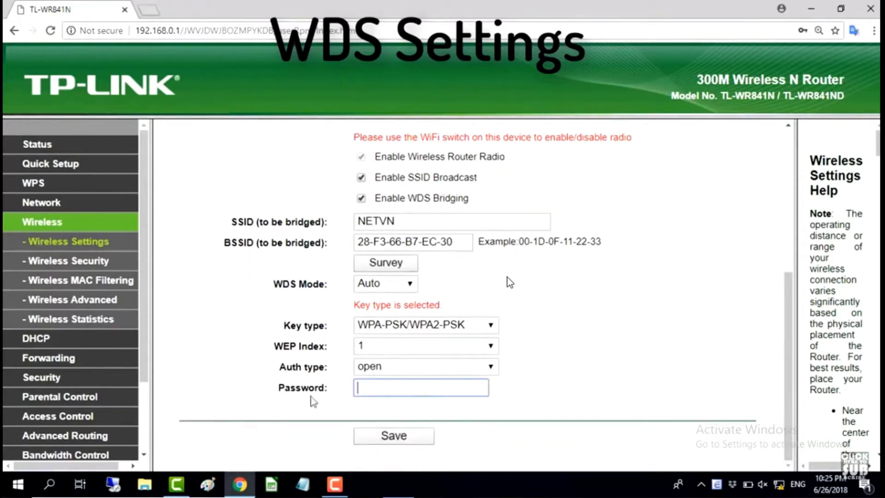
left_click_drag(278, 388, 340, 394)
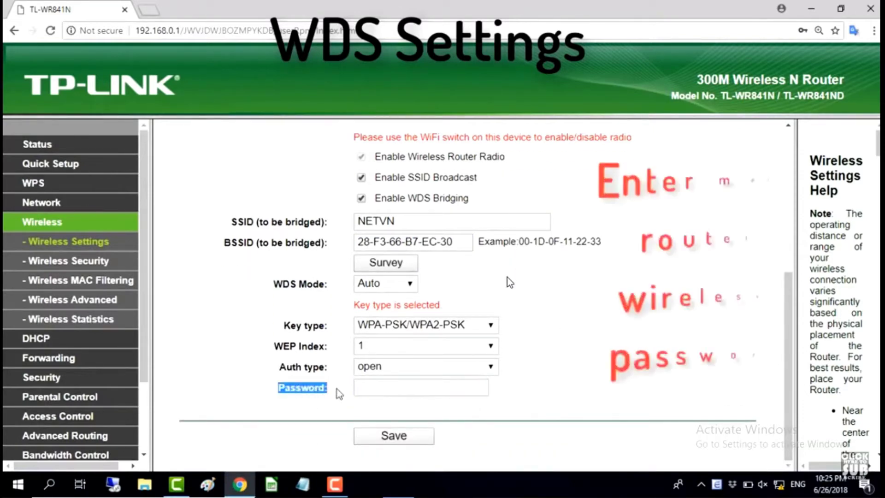
left_click(362, 389)
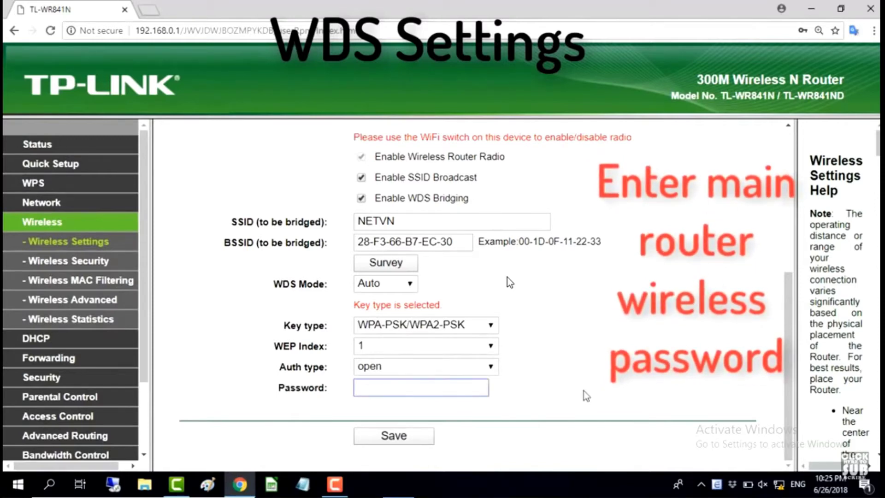
type("123456789")
left_click(601, 392)
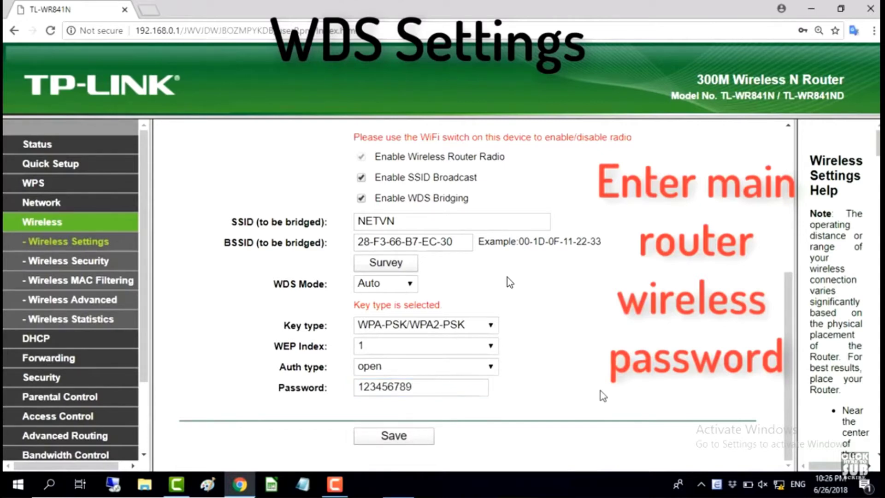
Save the WDS settings, accepting the prompt to switch the channel from Auto to 1
left_click(415, 438)
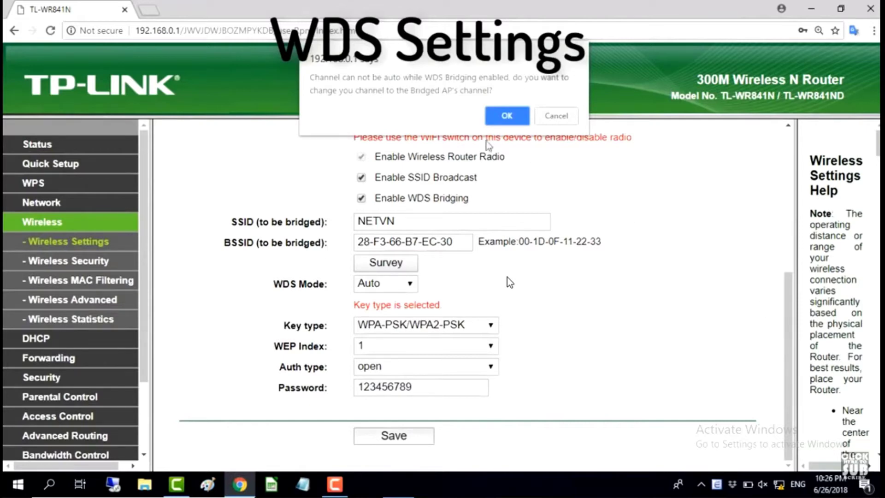
left_click_drag(310, 78, 514, 93)
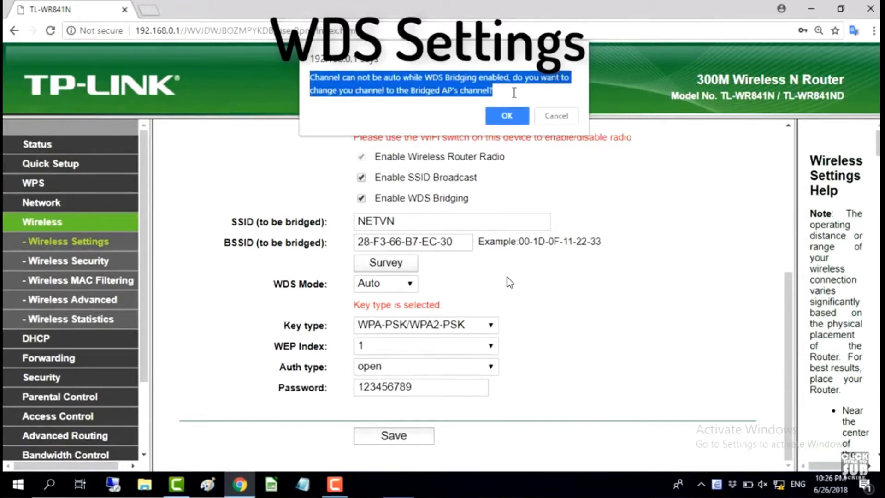
key("ctrl+minus")
key("ctrl+minus")
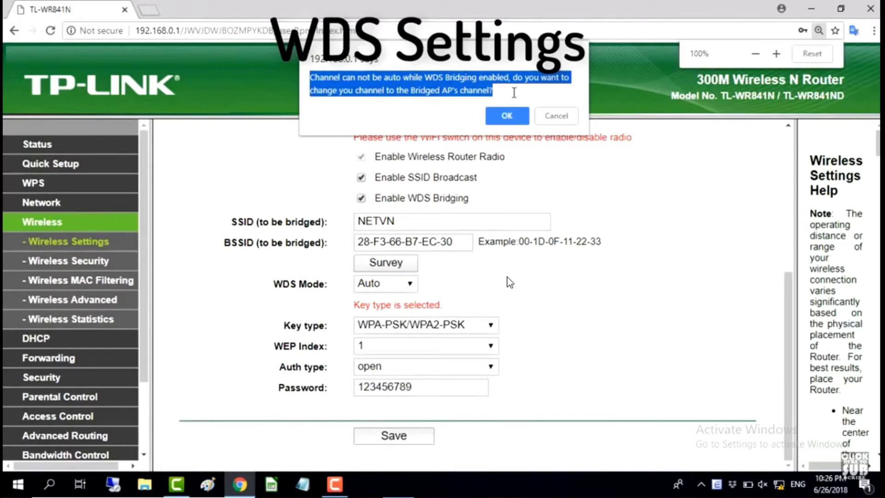
key("ctrl+plus")
key("ctrl+plus")
left_click(514, 119)
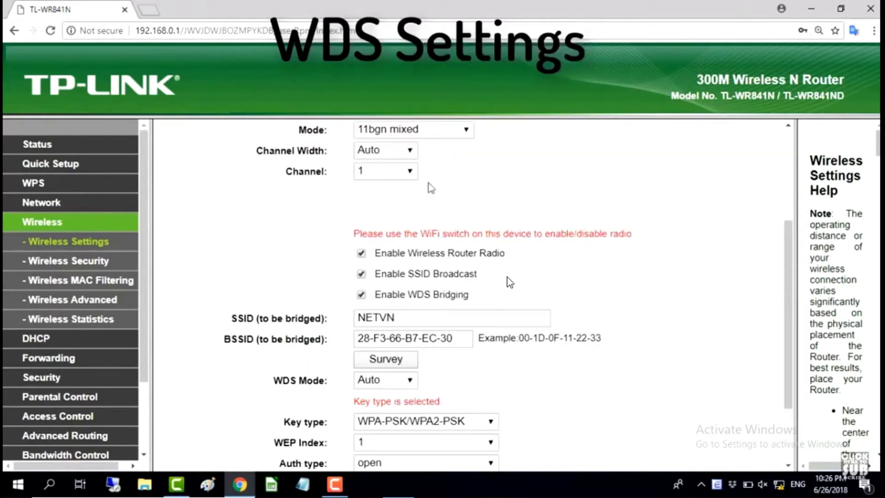
left_click(384, 173)
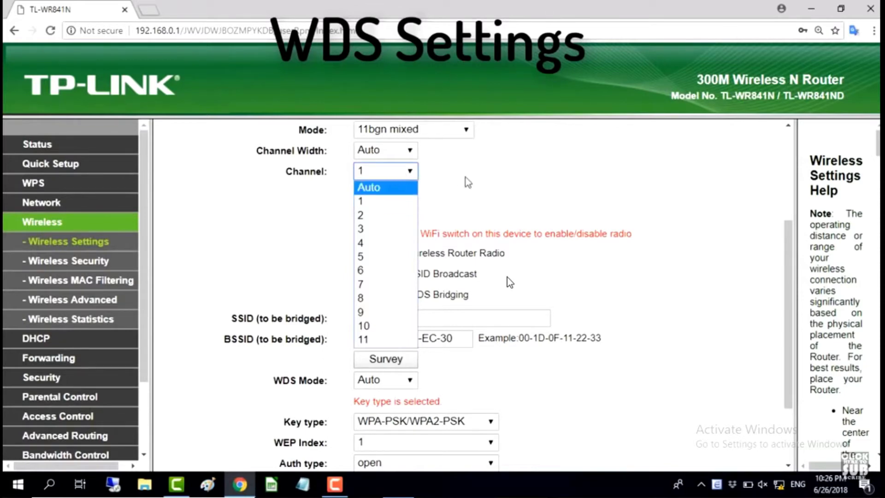
left_click(392, 176)
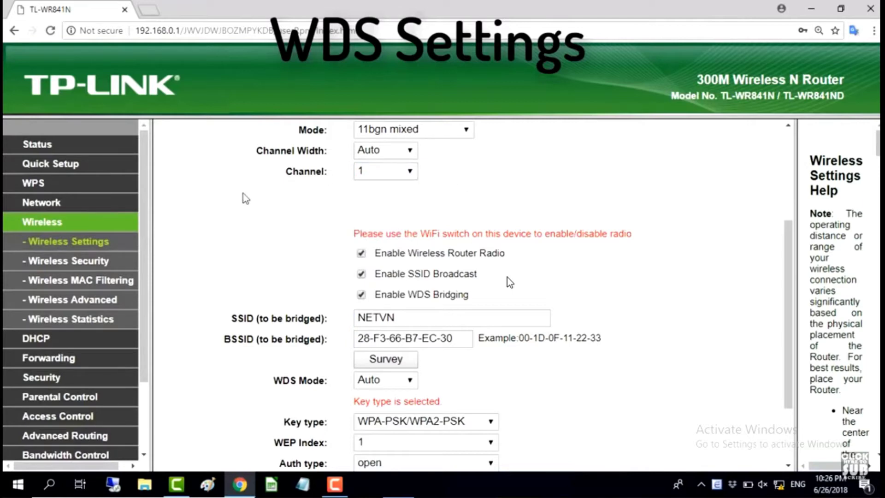
Save the Wireless Settings again with Channel 1 and the NETVN bridge details
scroll(243, 194, "up", 4)
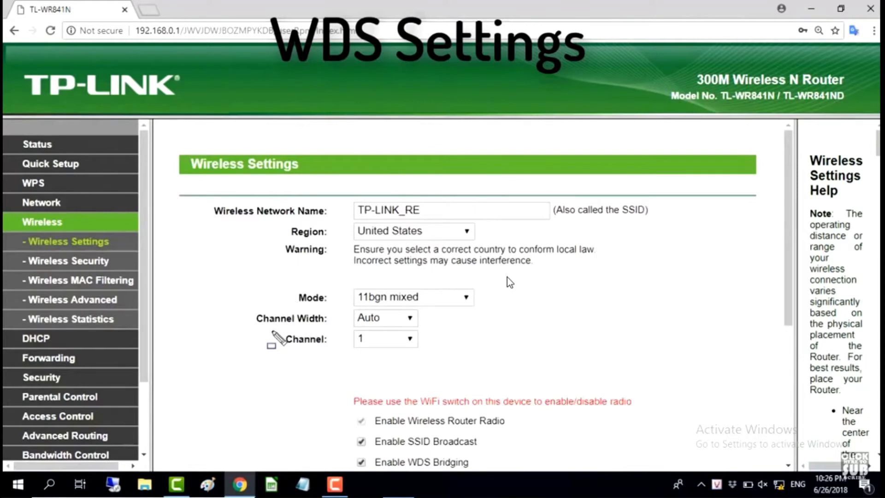
mouse_move(272, 331)
left_mouse_down()
mouse_move(346, 360)
mouse_move(459, 356)
left_mouse_up()
left_click_drag(782, 258, 793, 418)
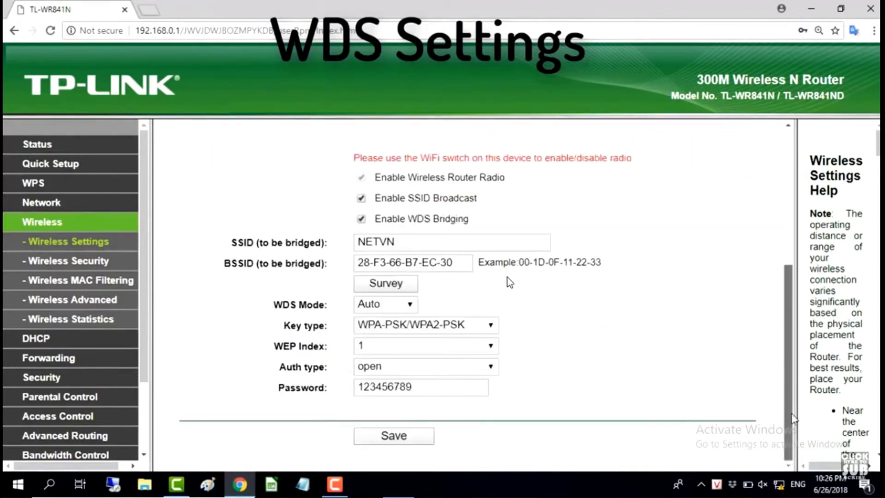
left_click(410, 441)
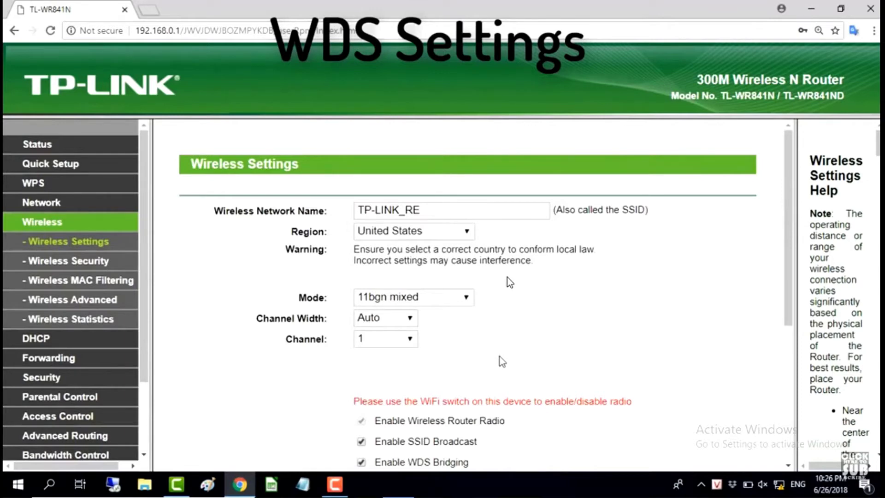
Check the Status page's Wireless section shows WDS Status Run on Channel 1
left_click(51, 147)
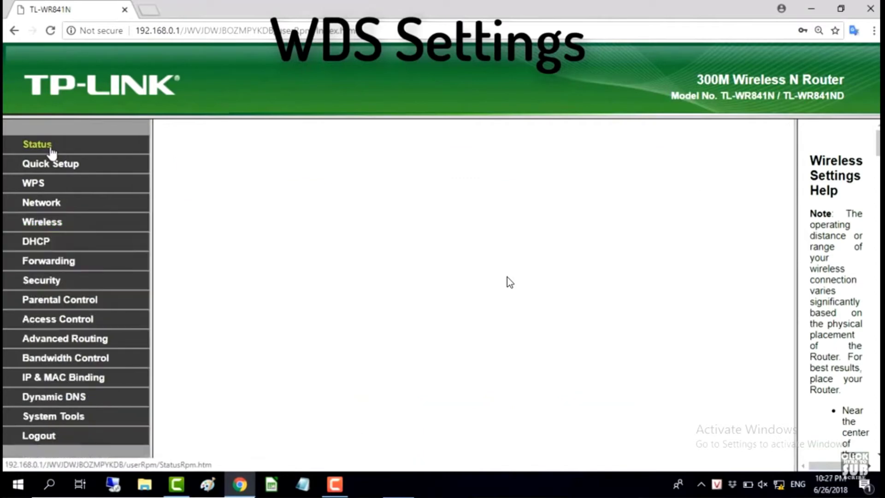
left_click_drag(789, 256, 786, 361)
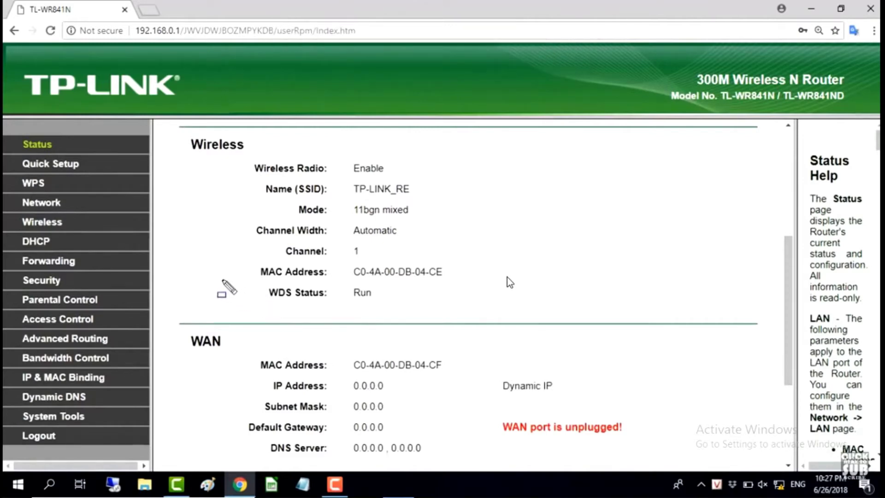
mouse_move(222, 279)
left_mouse_down()
mouse_move(242, 295)
mouse_move(447, 310)
left_mouse_up()
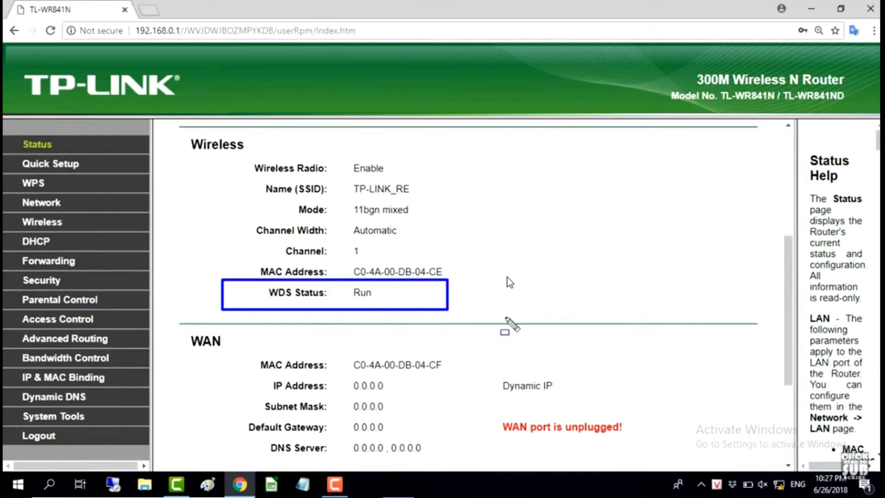
key("ctrl+z")
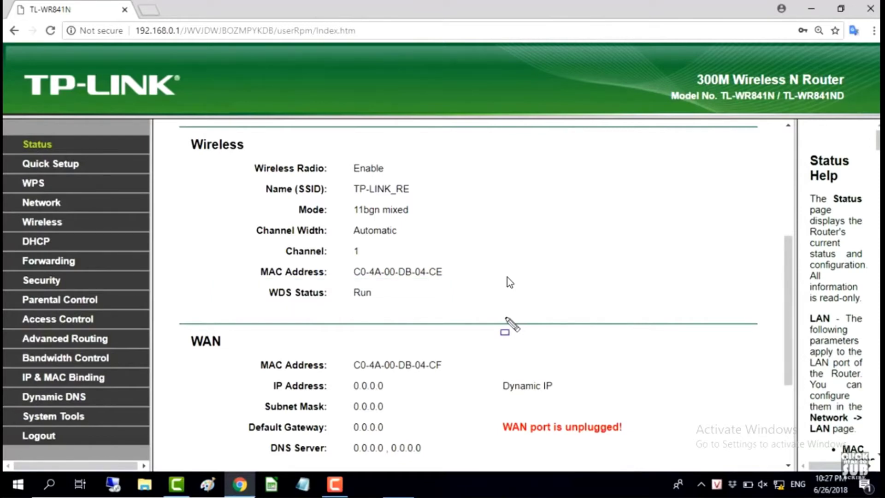
scroll(510, 282, "up", 5)
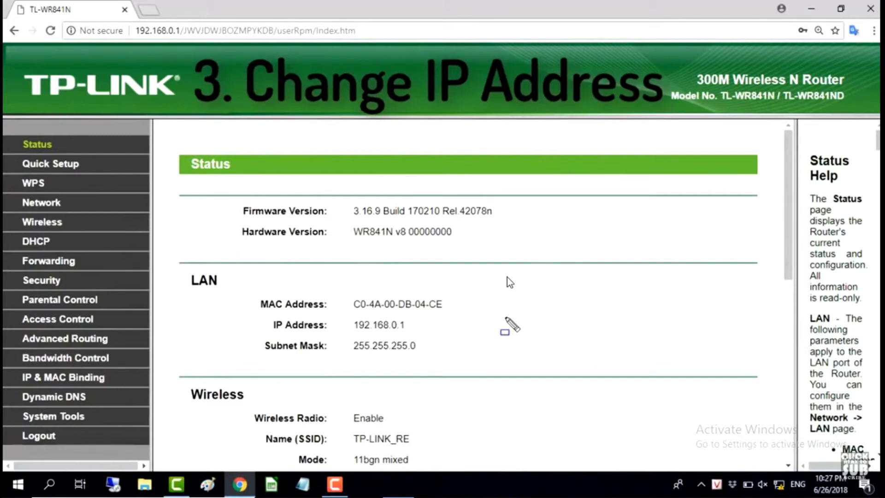
On Network > LAN, change the IP Address from 192.168.0.1 to 192.168.1.254
left_click(49, 206)
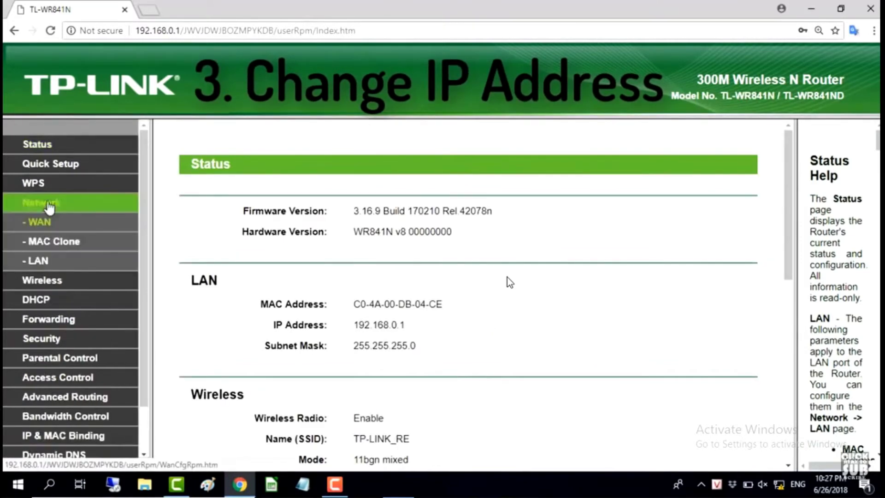
left_click(49, 263)
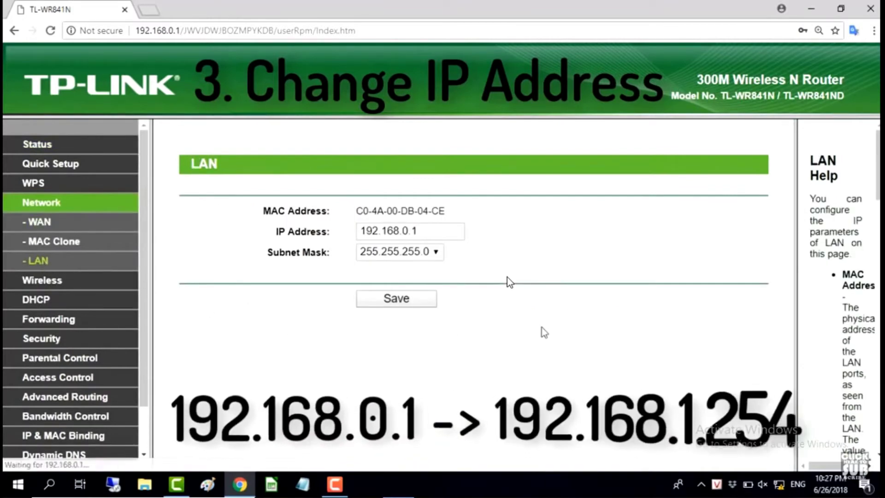
left_click(408, 233)
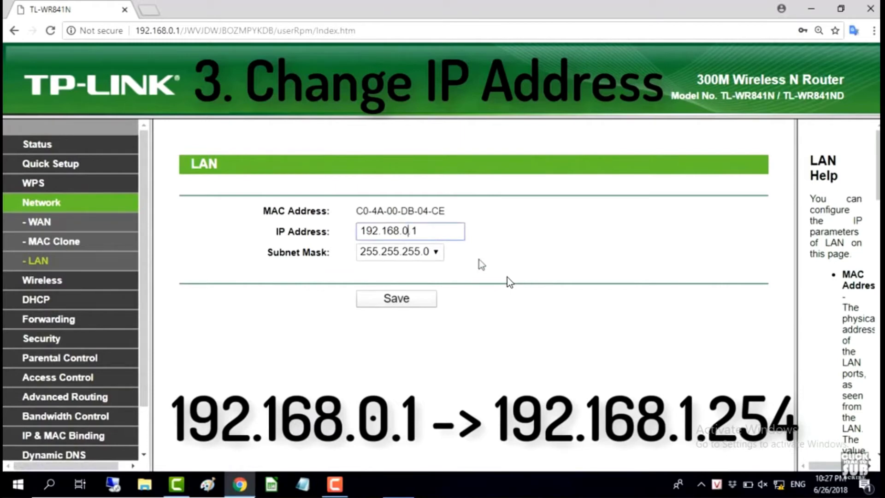
key("ctrl+a")
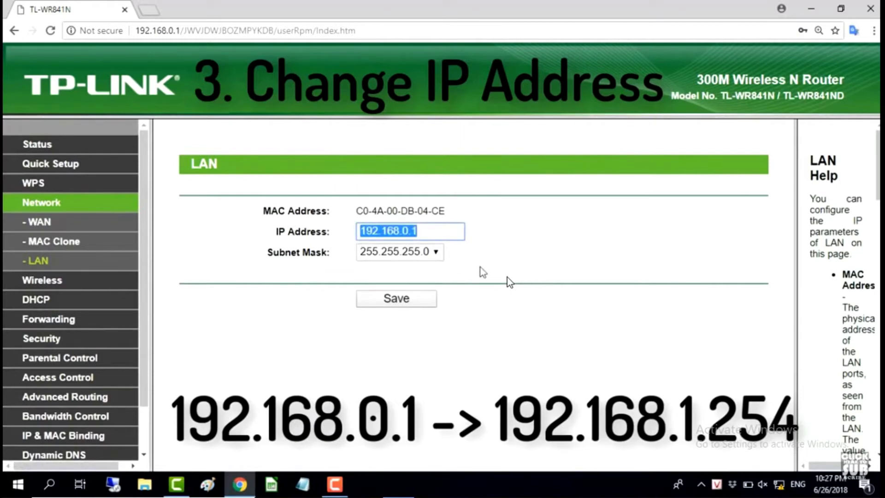
left_click(407, 232)
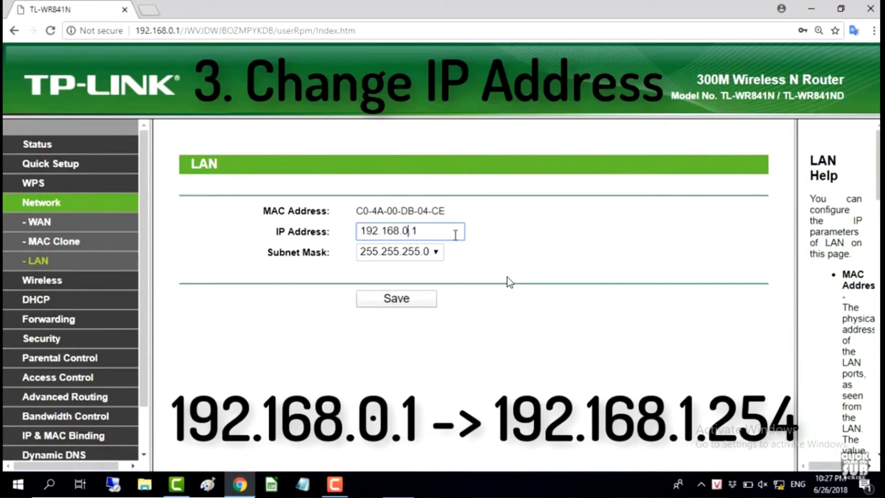
key("BackSpace")
key("Delete")
type("1.")
key("Delete")
type("254")
Save the new LAN IP address 192.168.1.254
left_click(529, 259)
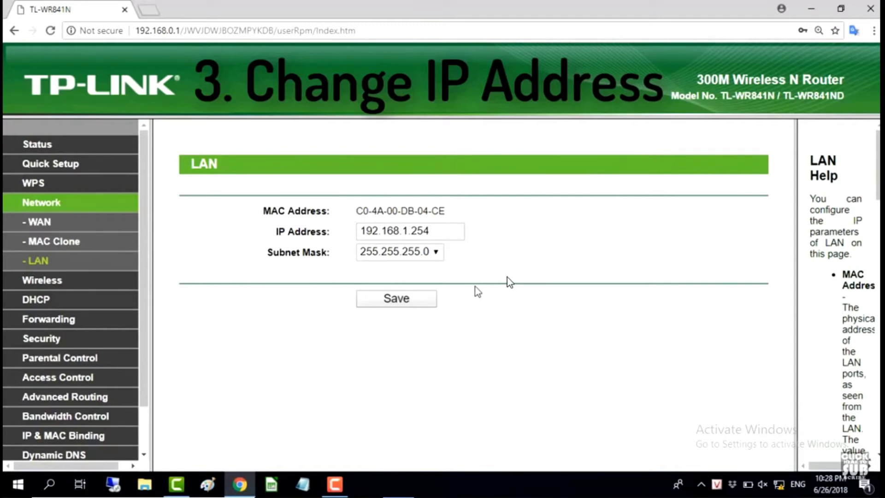
key("ctrl+plus")
key("ctrl+plus")
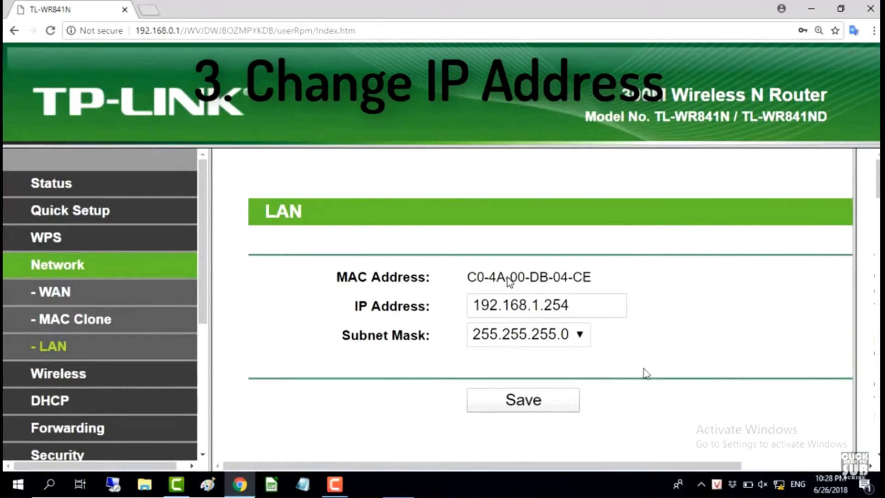
key("ctrl+minus")
key("ctrl+minus")
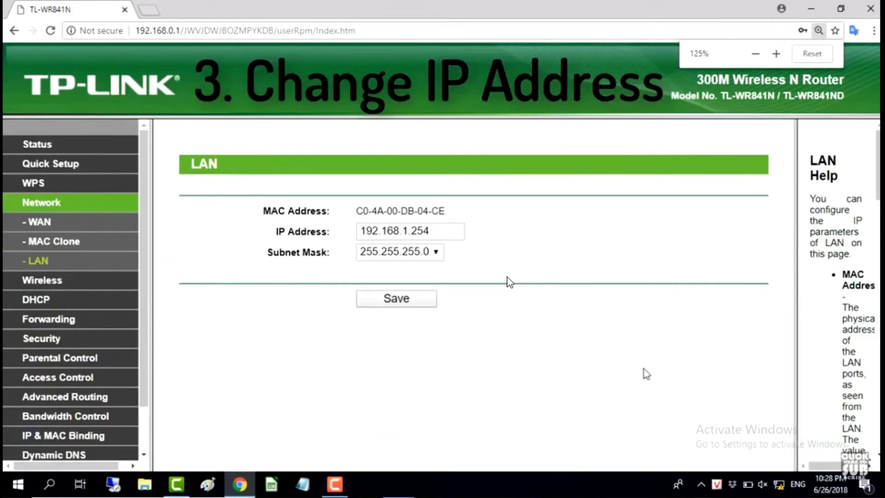
left_click(409, 300)
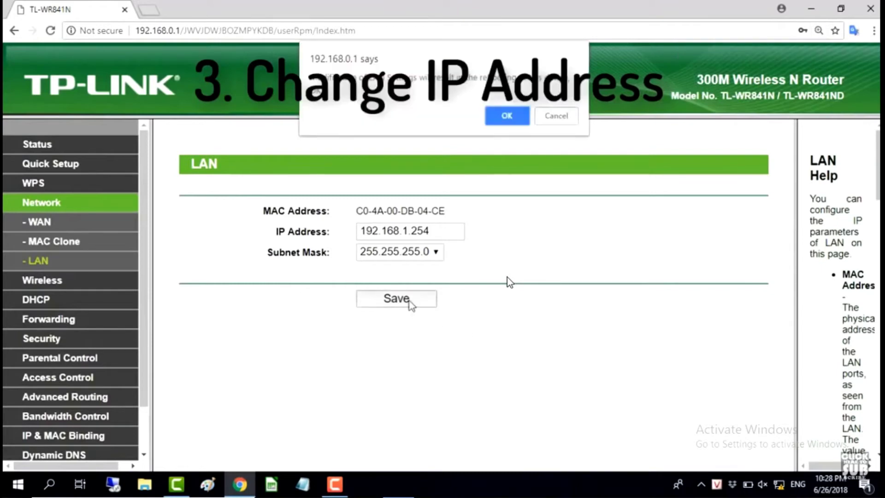
Apply the new LAN address and sign back in to the router at 192.168.1.254 with the router credentials
left_click(511, 120)
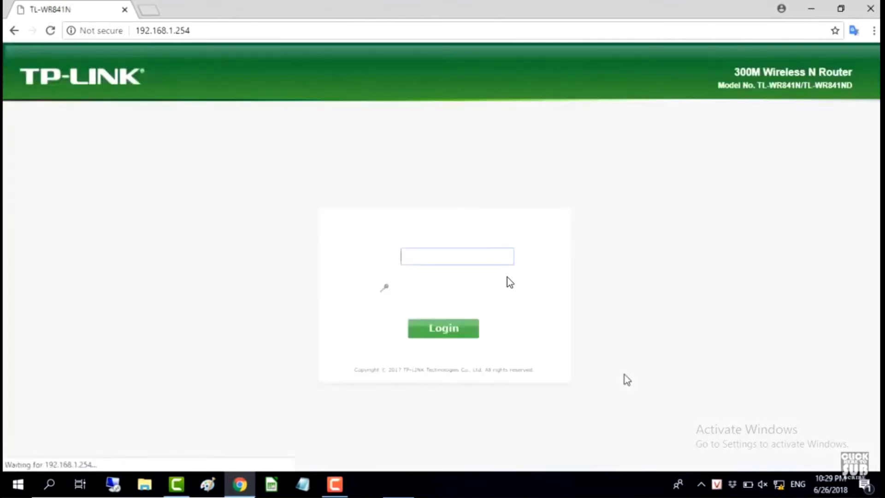
left_click_drag(194, 30, 135, 33)
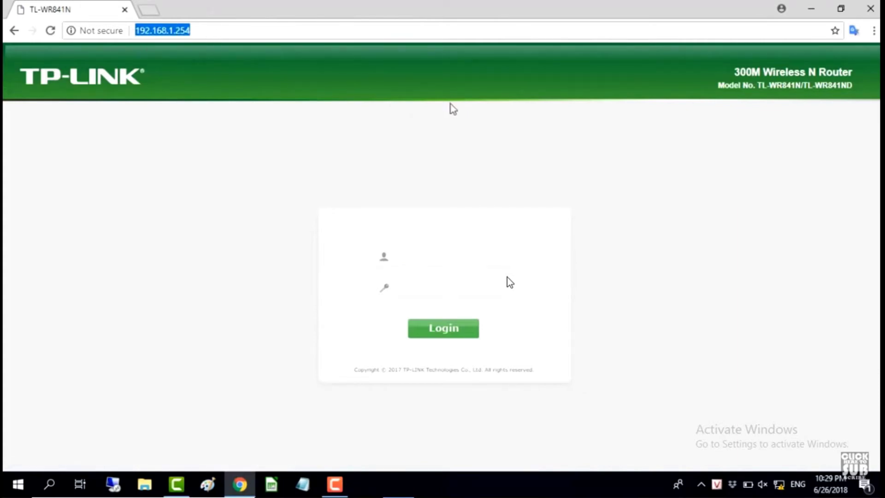
left_click(456, 261)
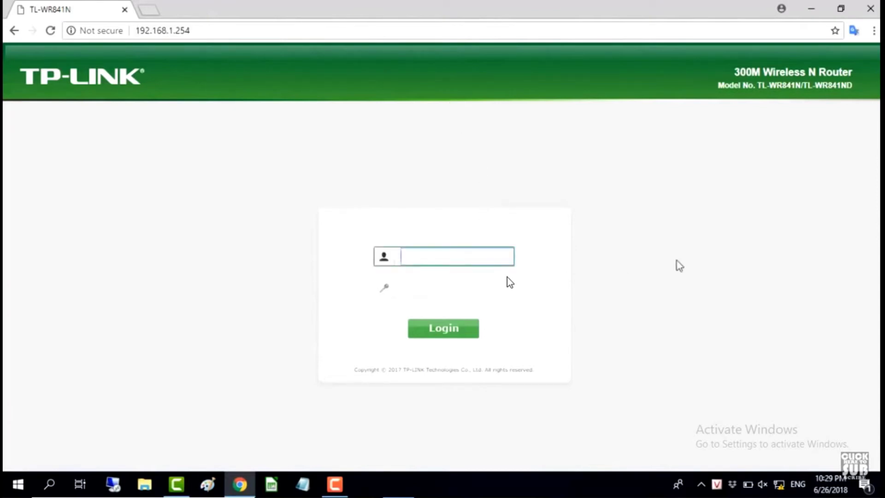
type("admi")
type("n")
key("Tab")
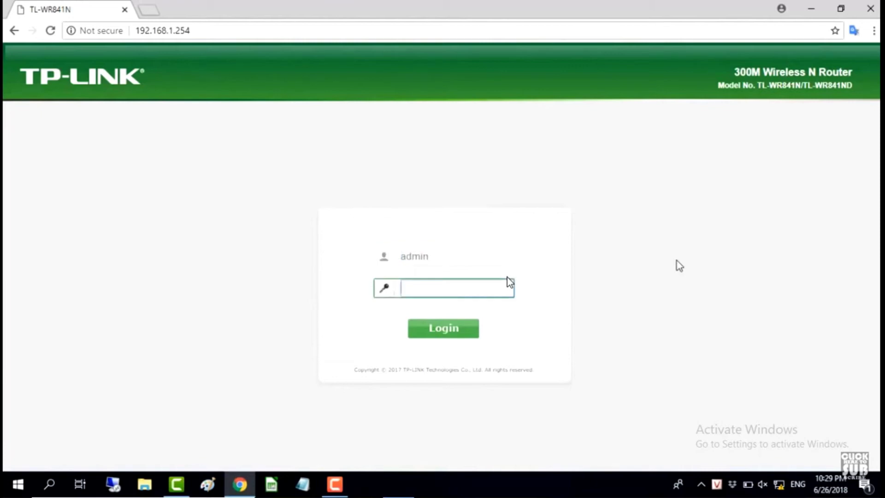
type("admin")
left_click(459, 336)
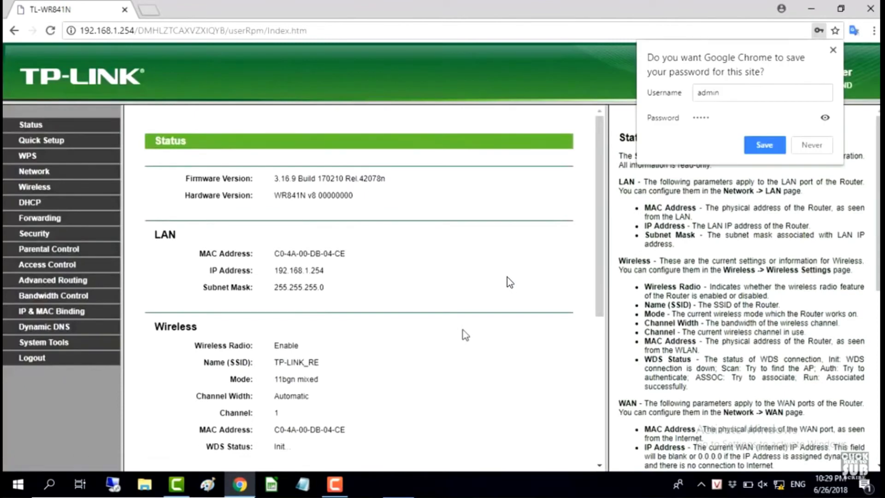
Decline Chrome's offer to save the password and zoom the router page in twice
left_click(804, 148)
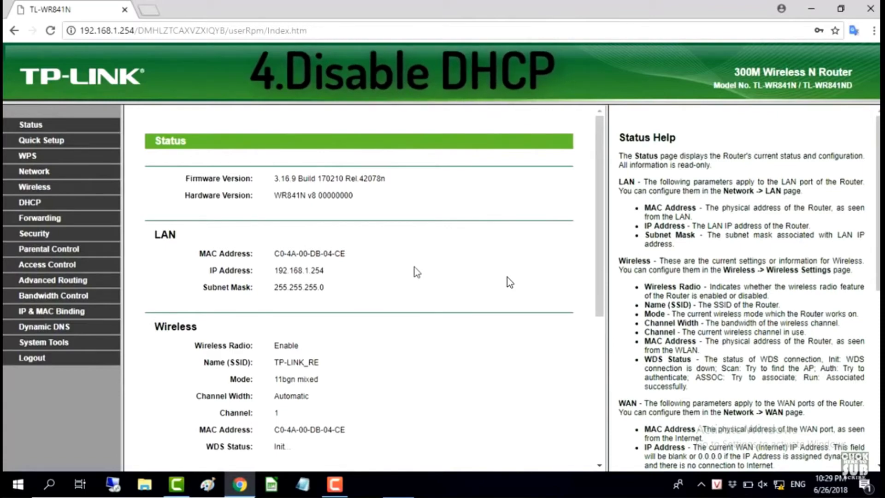
key("ctrl+plus")
key("ctrl+plus")
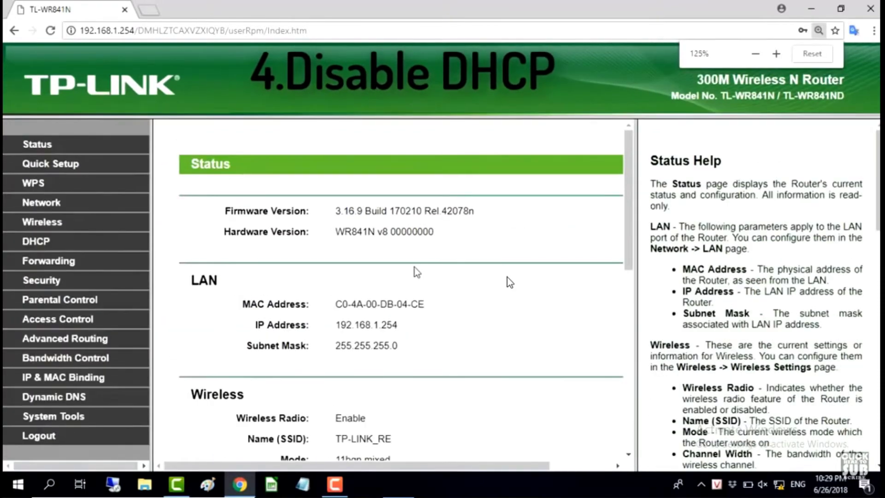
key("ctrl+plus")
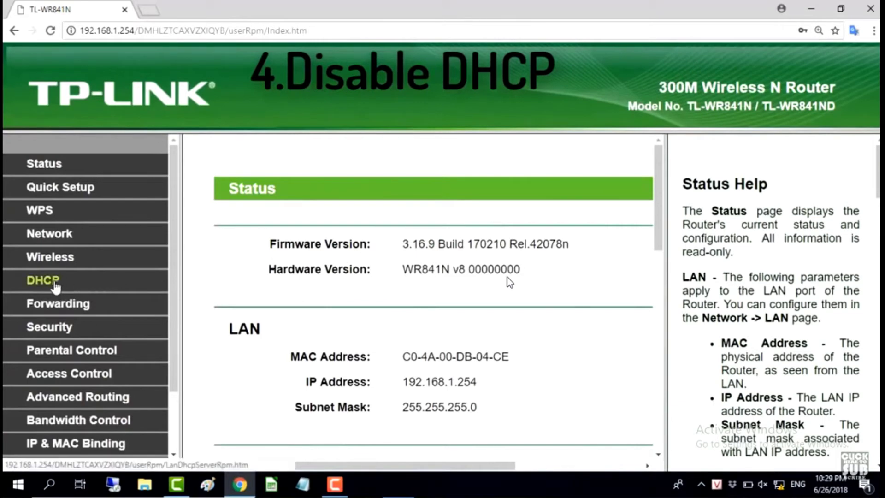
On the DHCP Settings page, set DHCP Server to Disable
left_click(54, 284)
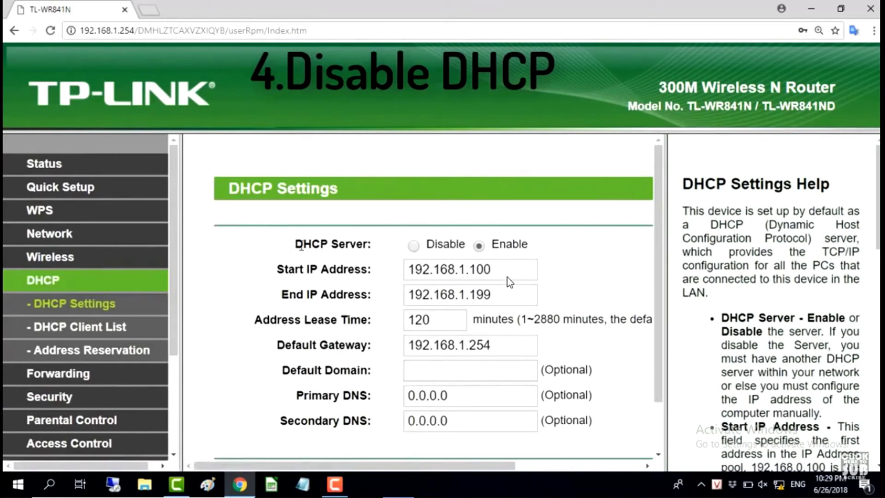
left_click_drag(295, 245, 375, 249)
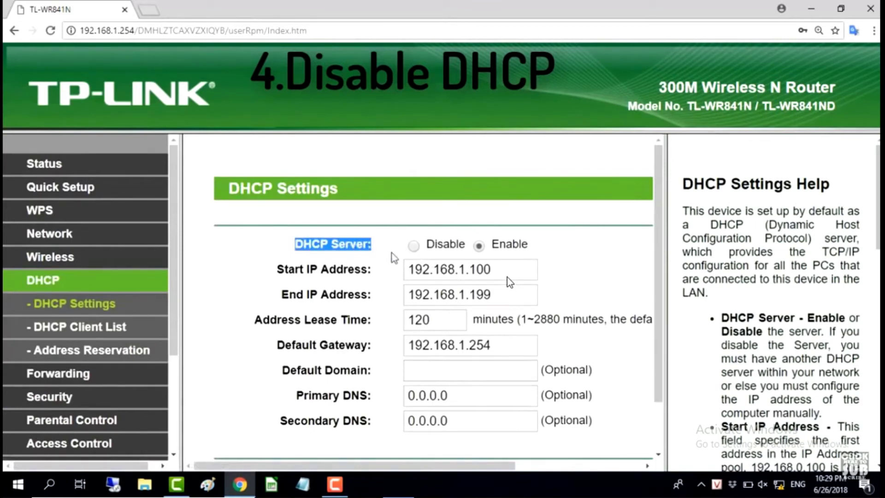
left_click(415, 247)
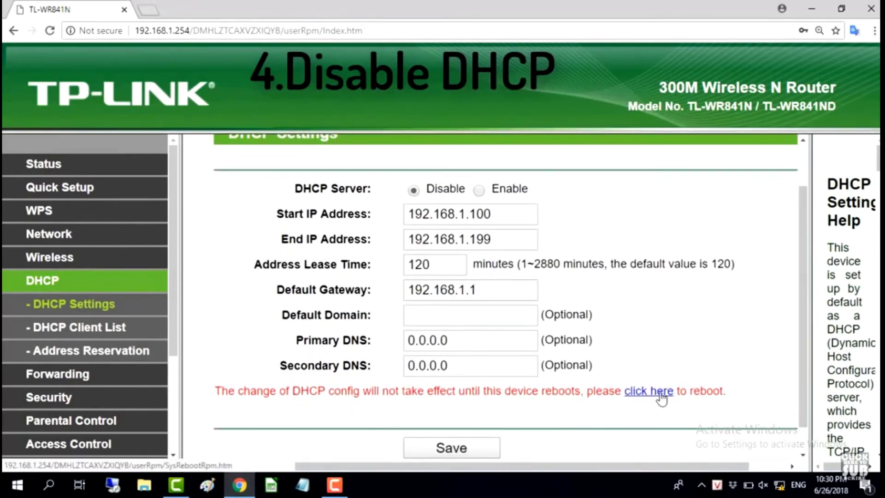
Reboot the router to apply the DHCP change and sign in again with the router credentials
left_click(530, 279)
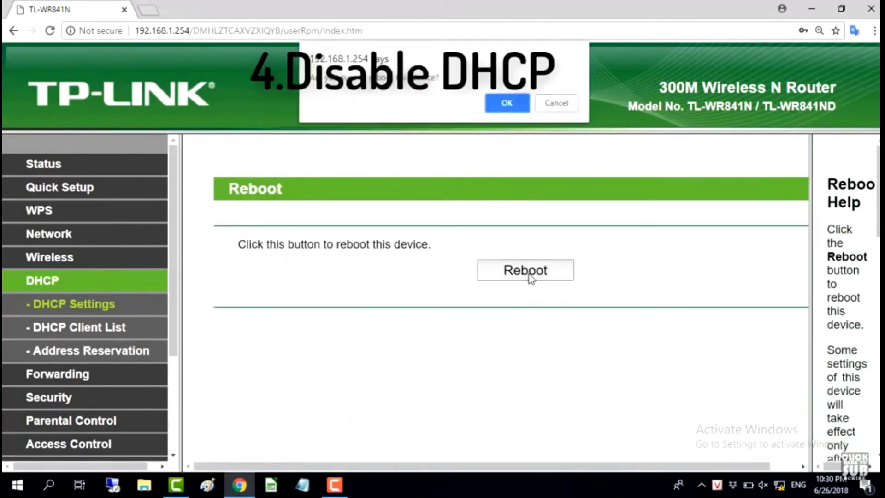
left_click(508, 103)
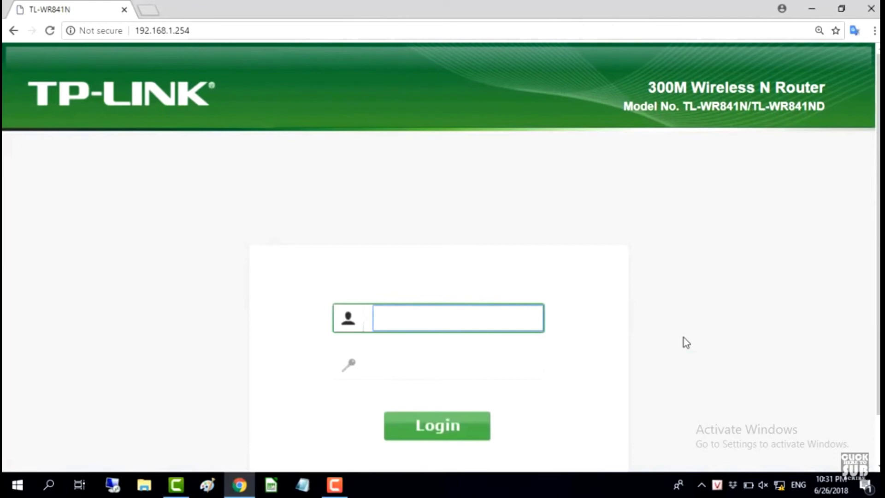
type("admin")
key("Tab")
type("ad")
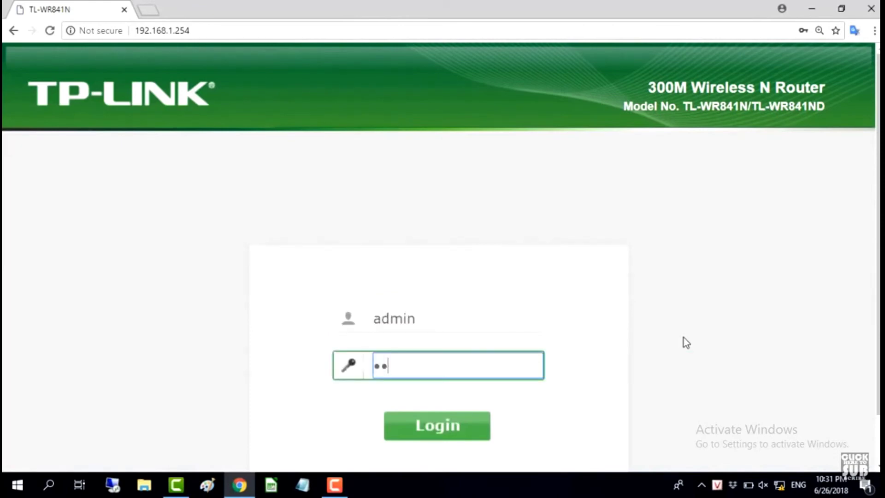
type("min")
key("Return")
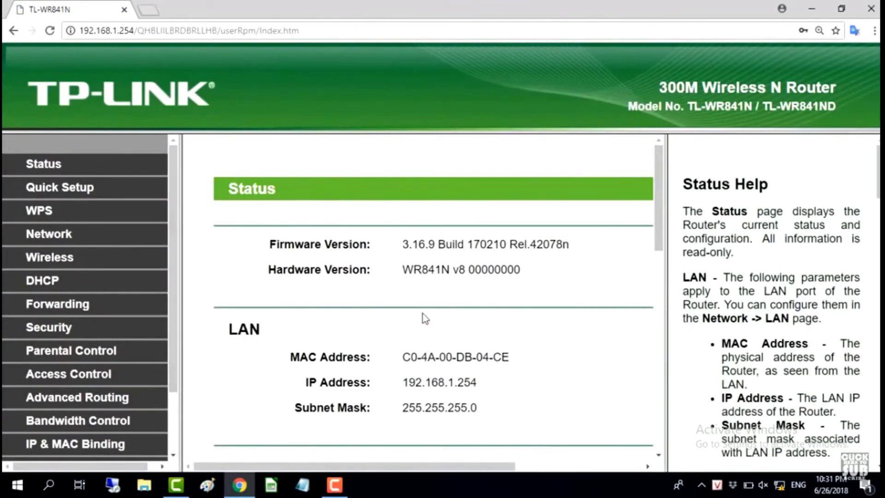
Reload the Status page and check that WDS Status still reads Init..
left_click(73, 166)
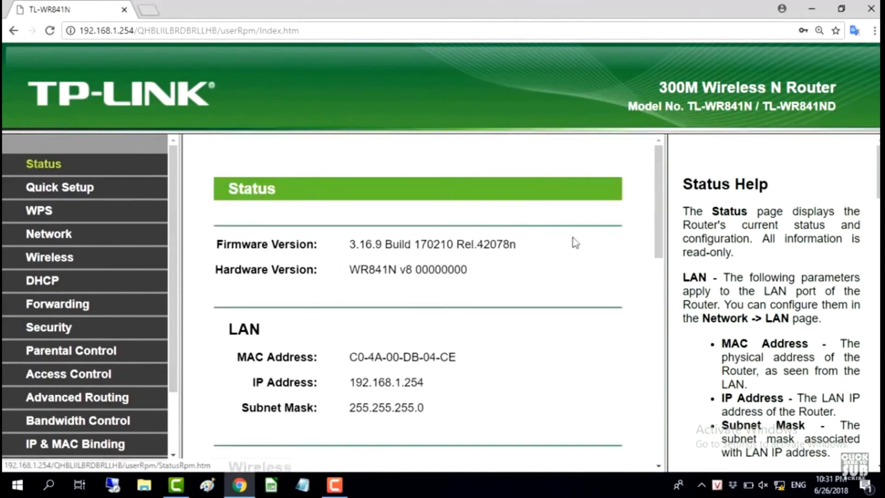
scroll(599, 285, "down", 5)
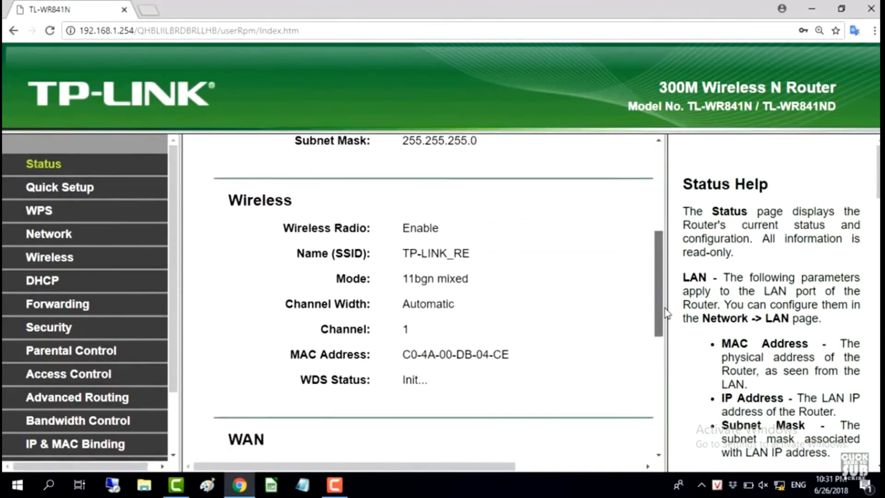
left_click_drag(403, 335, 459, 341)
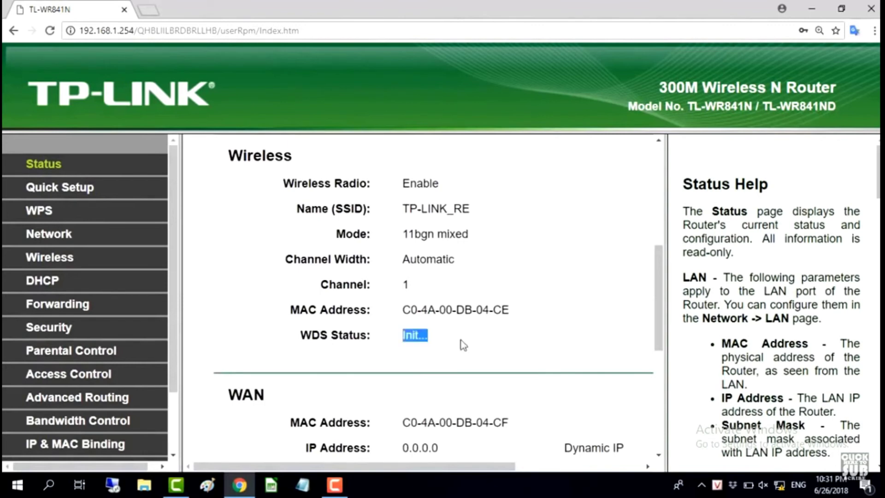
left_click(548, 352)
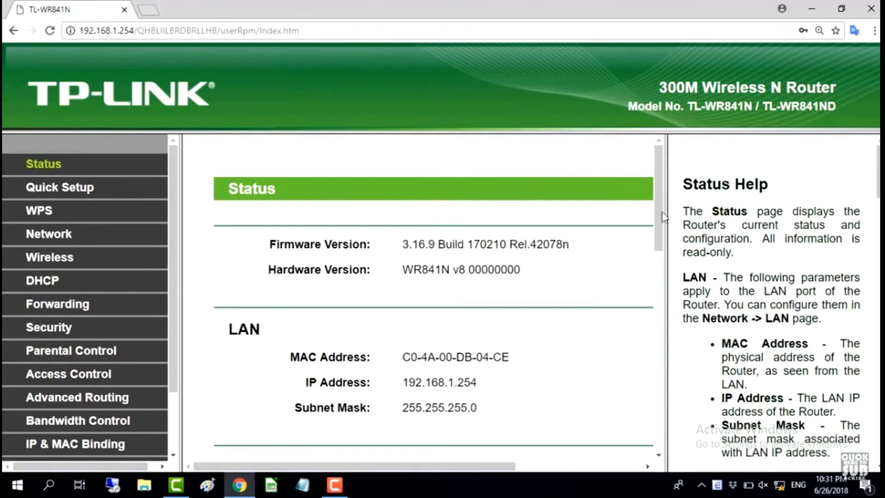
Check the Status page again and confirm WDS Status now reads Run
left_click_drag(658, 214, 657, 303)
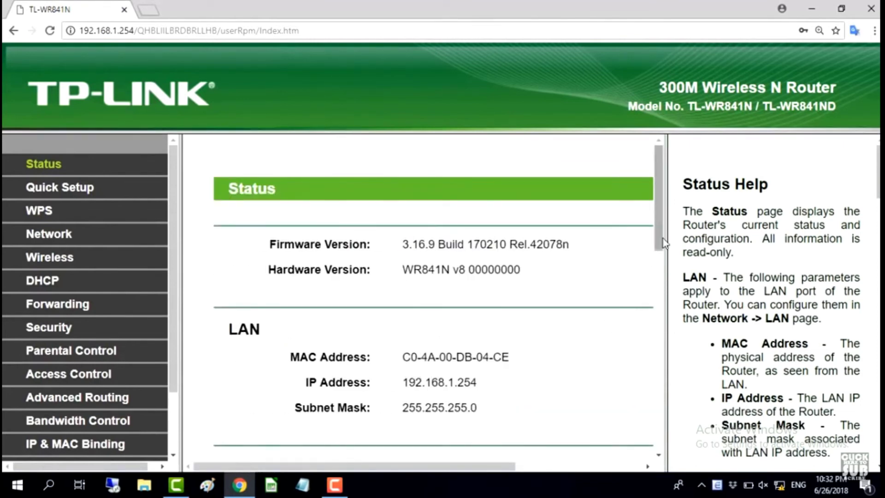
left_click_drag(651, 251, 375, 352)
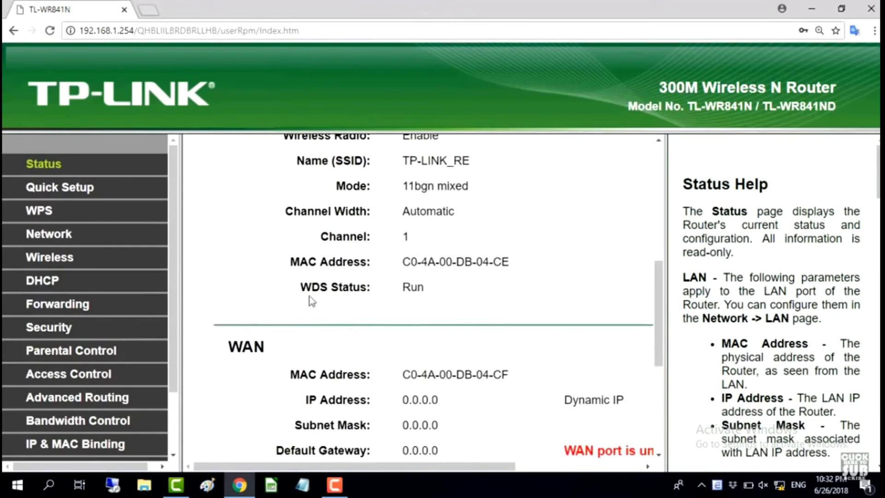
left_click_drag(308, 288, 444, 292)
left_click(449, 317)
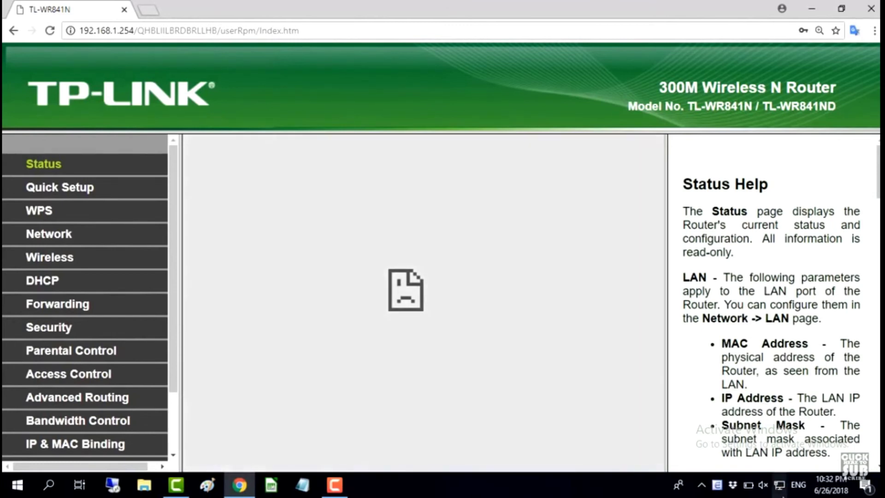
Load youtube.com in a new tab to test internet access, then return to the router tab
mouse_move(781, 493)
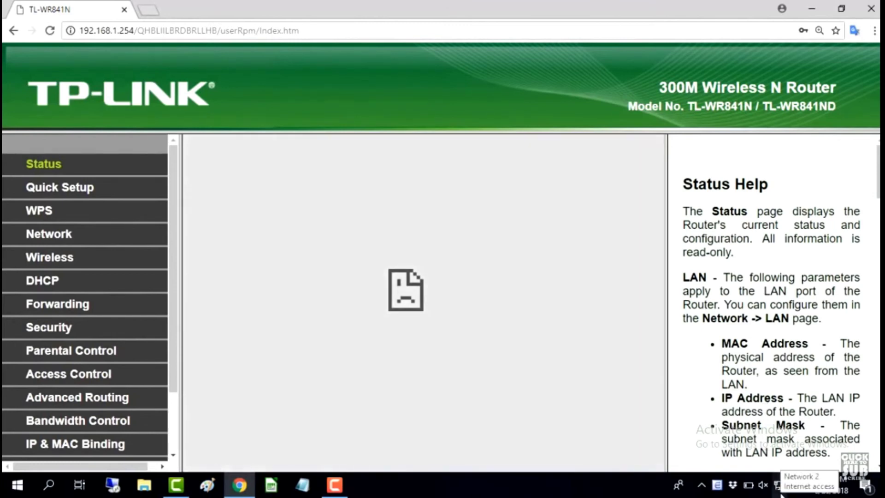
left_click(155, 11)
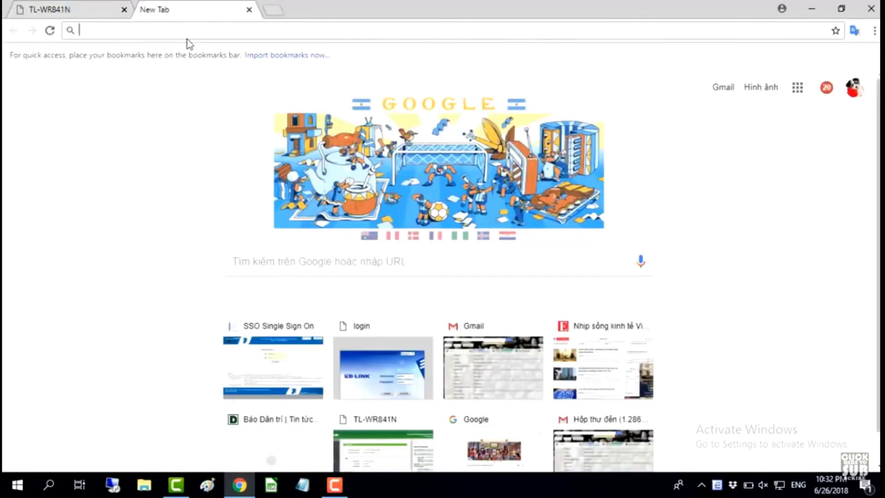
type("yo")
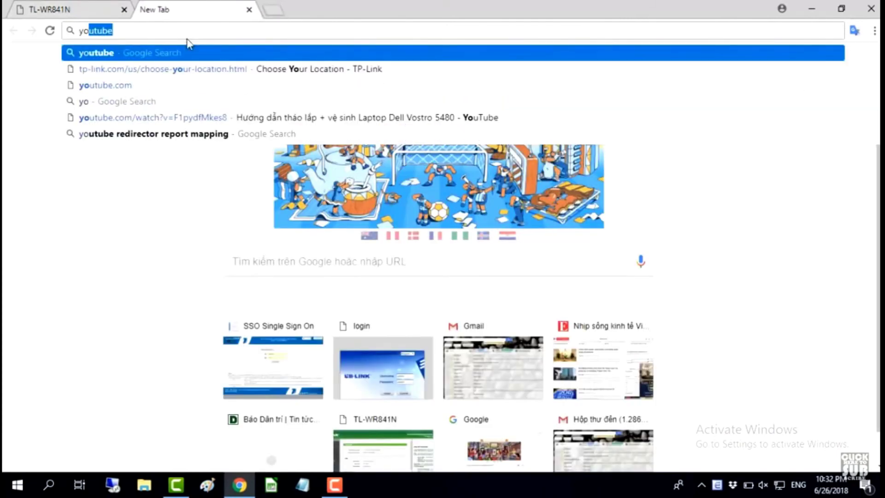
type("utube.co")
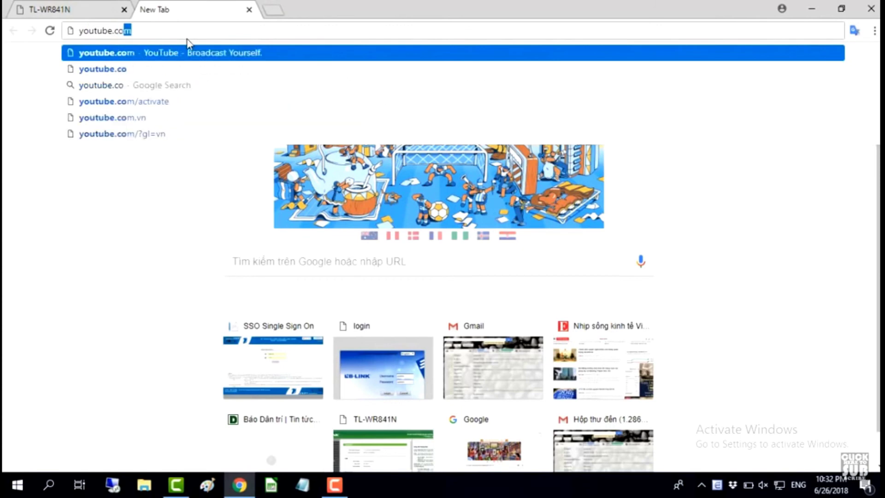
key("Return")
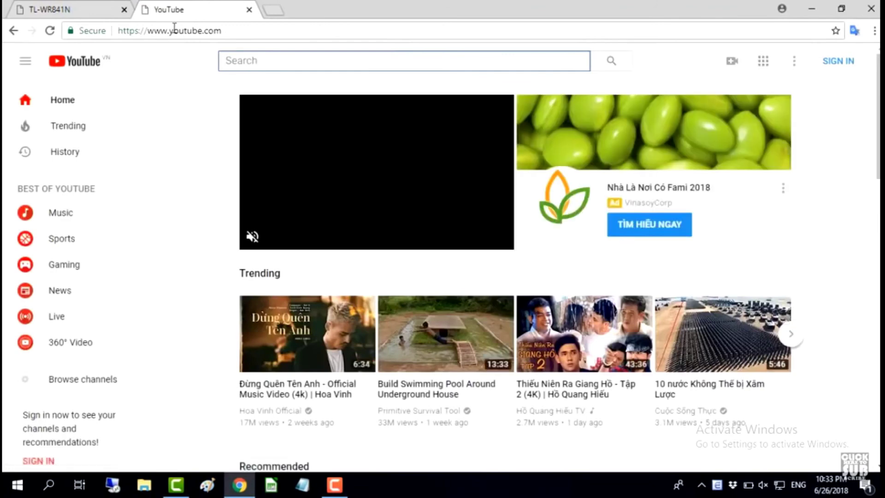
left_click(95, 15)
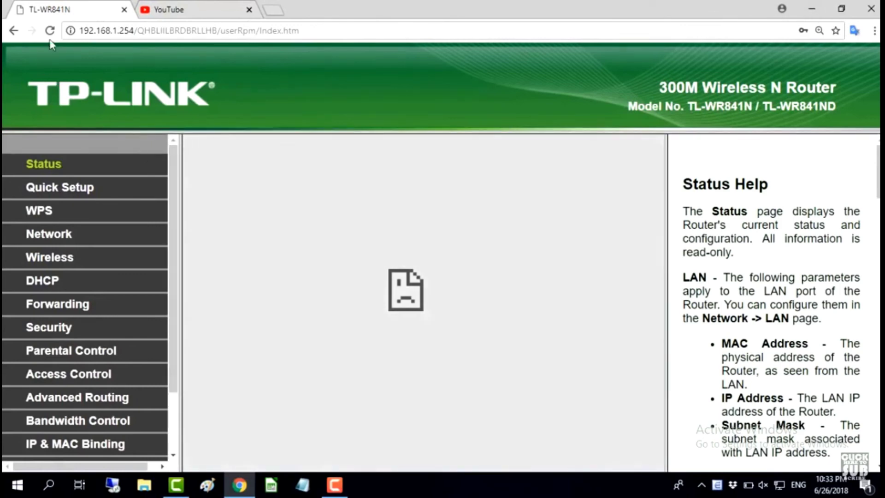
Reload the Status page, confirm WDS Status reads Run, and minimize the browser
left_click(50, 31)
scroll(464, 309, "down", 6)
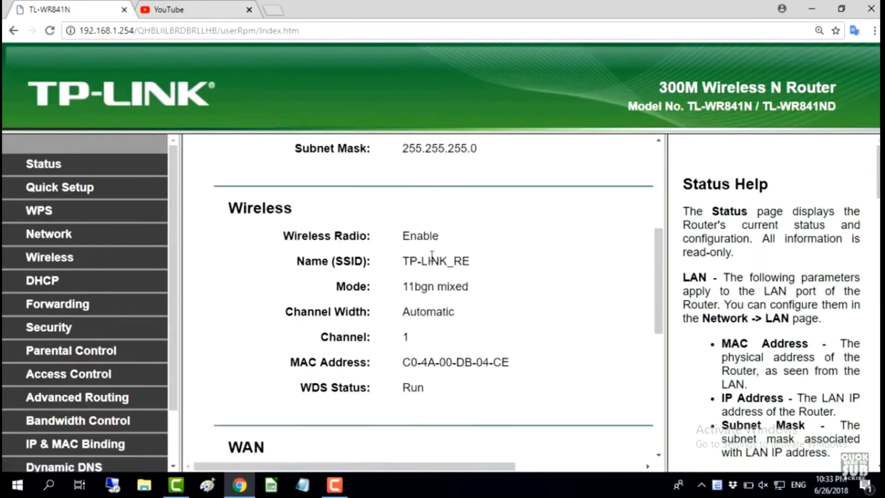
left_click_drag(305, 324, 451, 328)
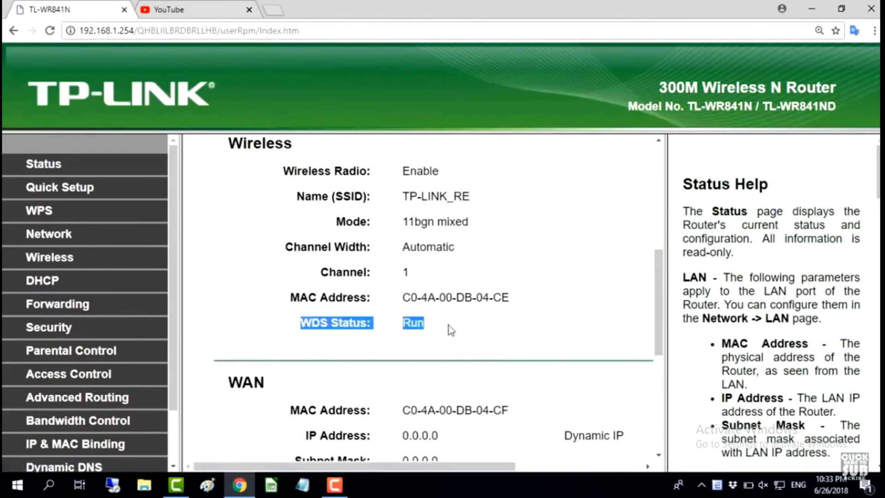
left_click(450, 328)
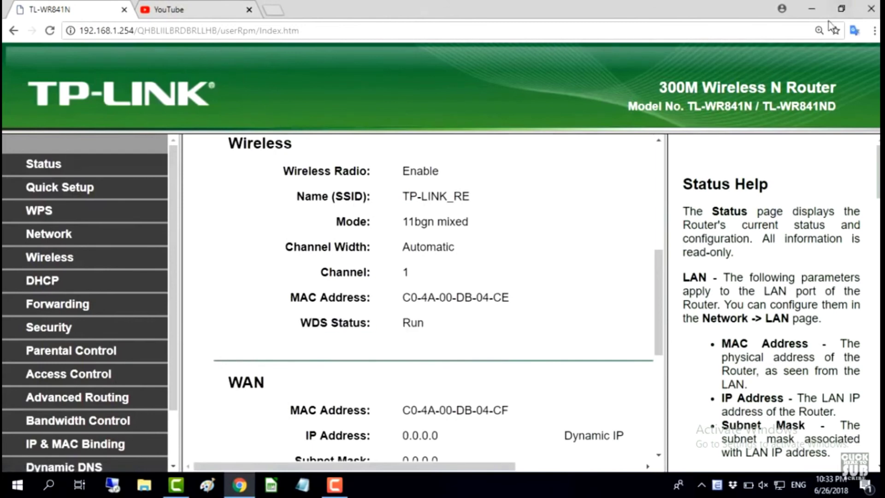
left_click(815, 10)
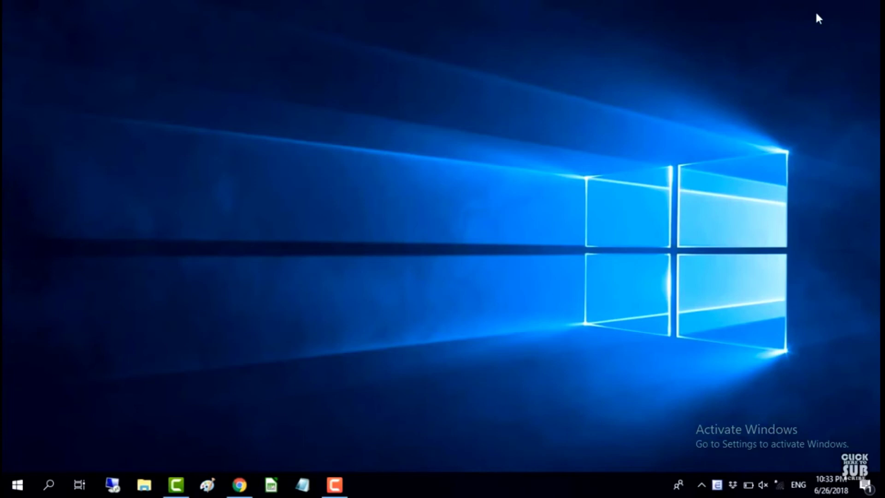
Connect the laptop to the TP-LINK_RE Wi-Fi network and bring Chrome back up
left_click(781, 483)
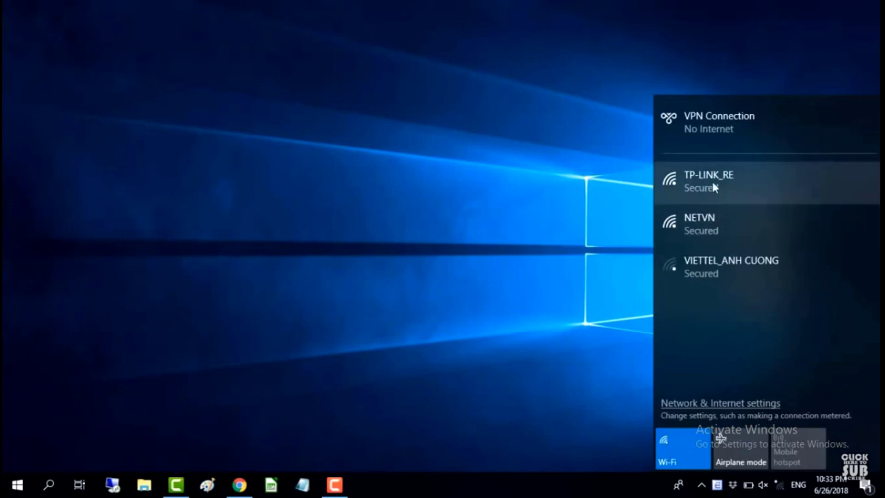
left_click(727, 185)
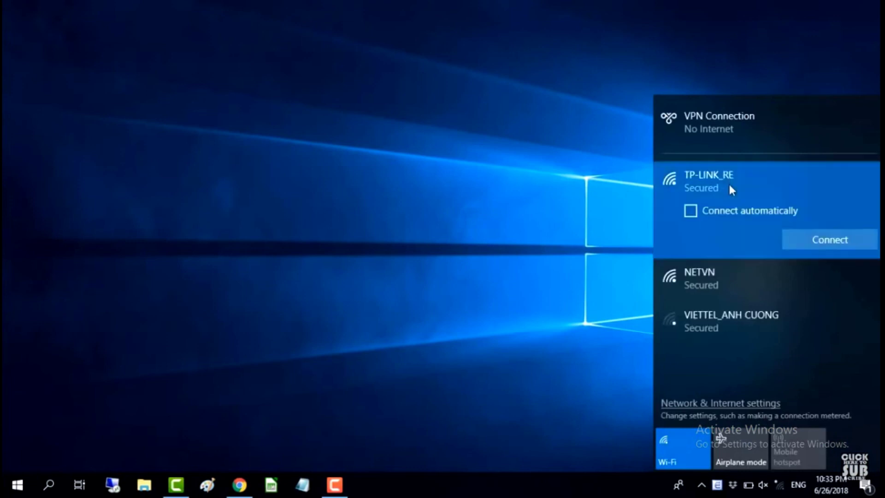
left_click(831, 242)
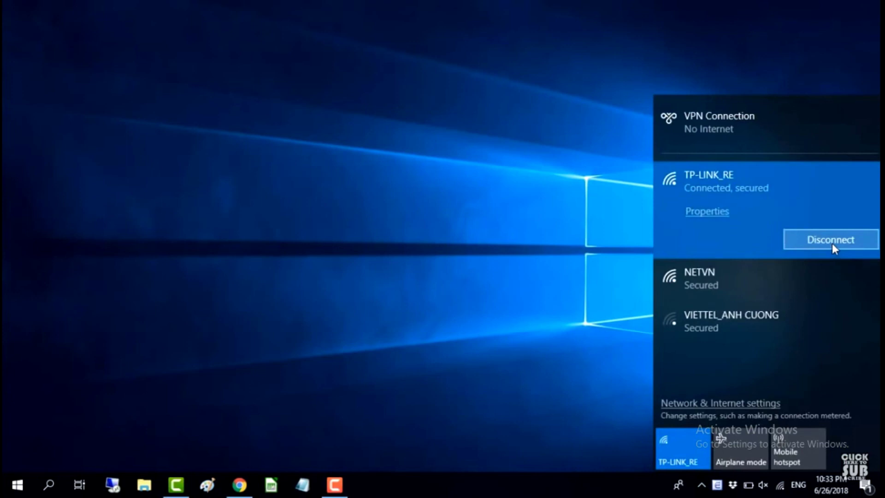
left_click(601, 358)
left_click(239, 485)
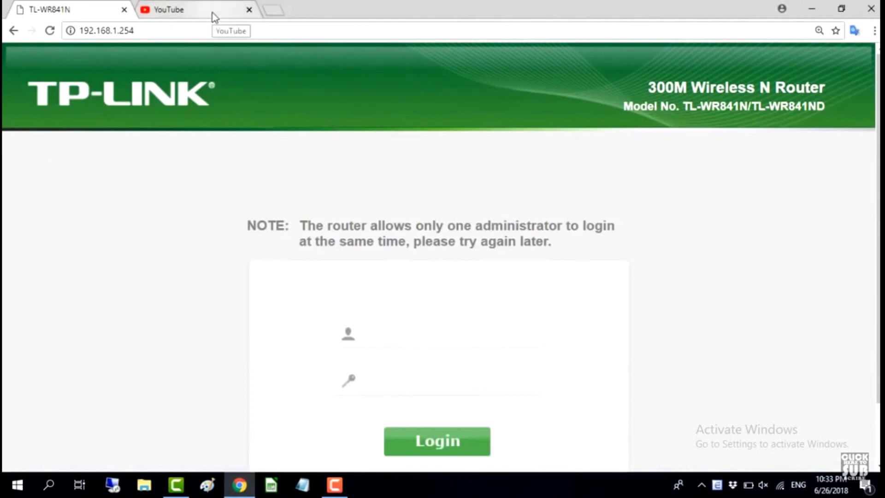
Open Command Prompt via a 'cmd' search and run ping 8.8.8.8
left_click(59, 482)
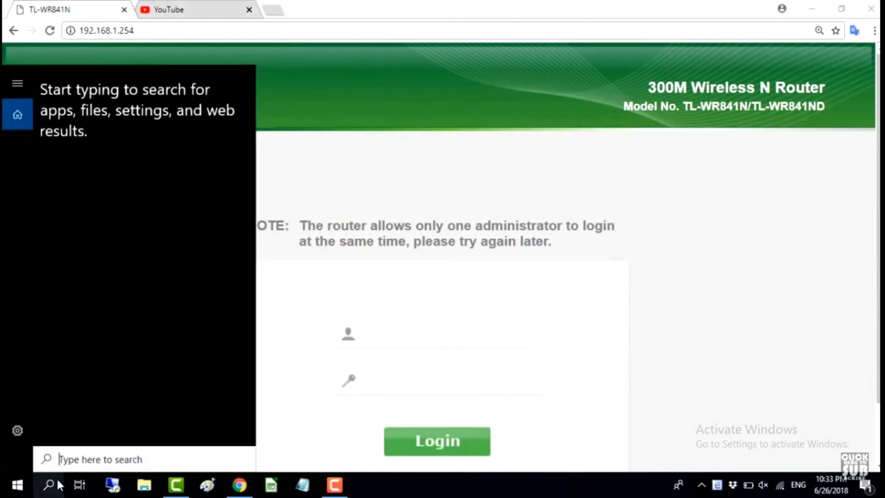
type("cmd")
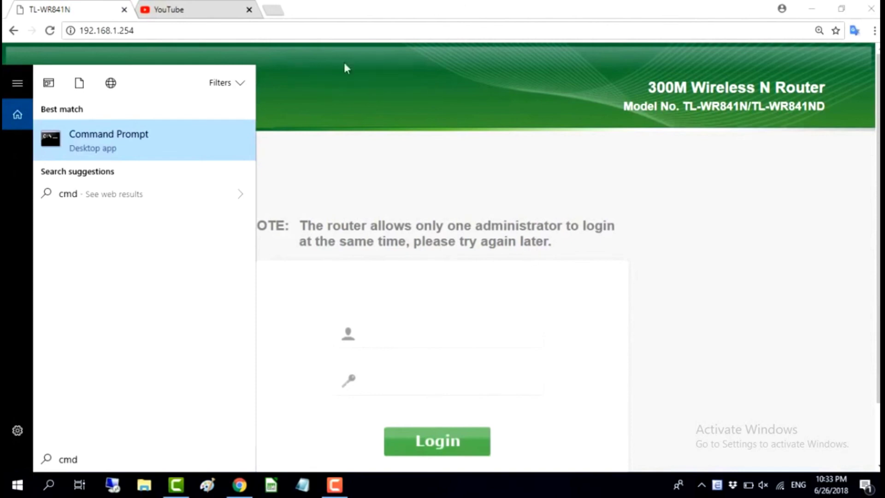
left_click(197, 144)
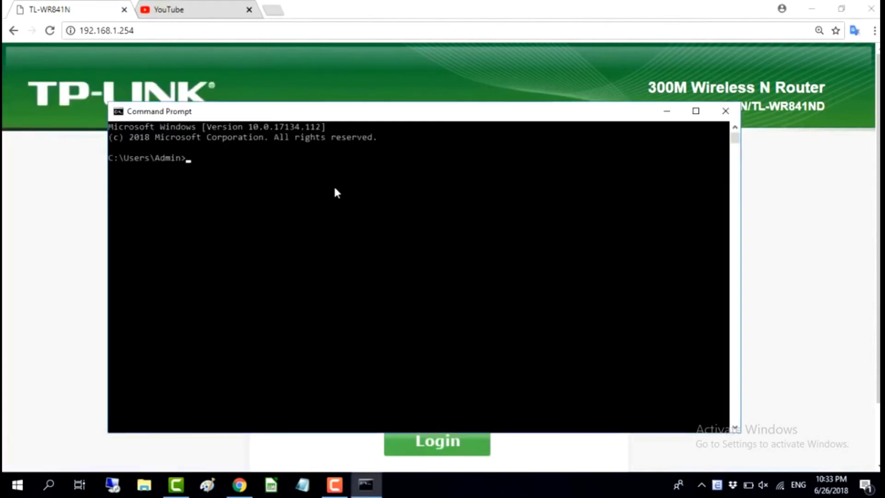
type("ping 8")
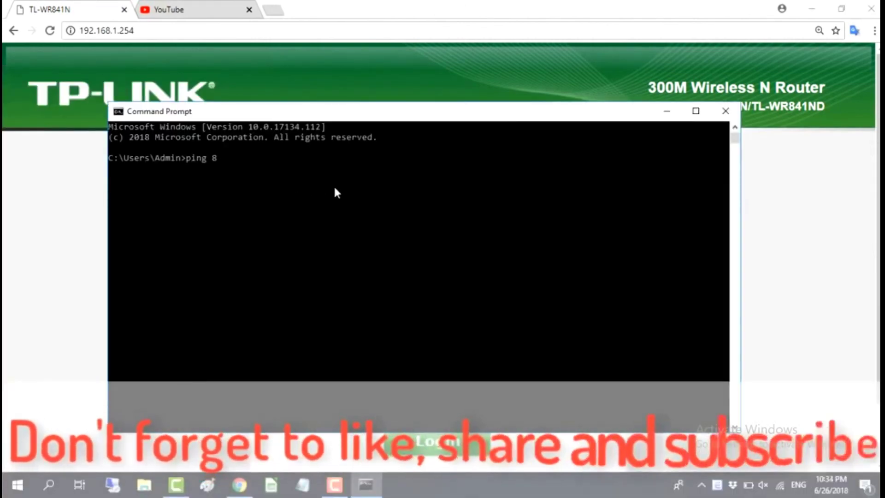
type(".8.8.8")
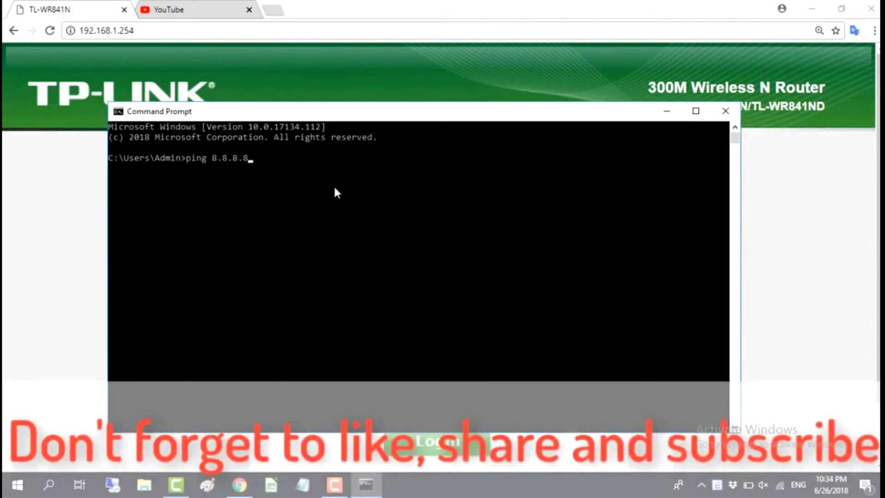
key("Return")
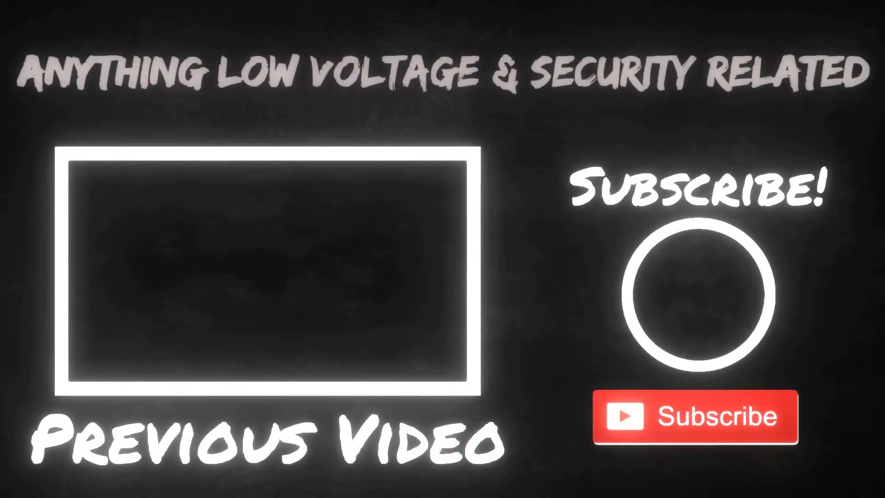